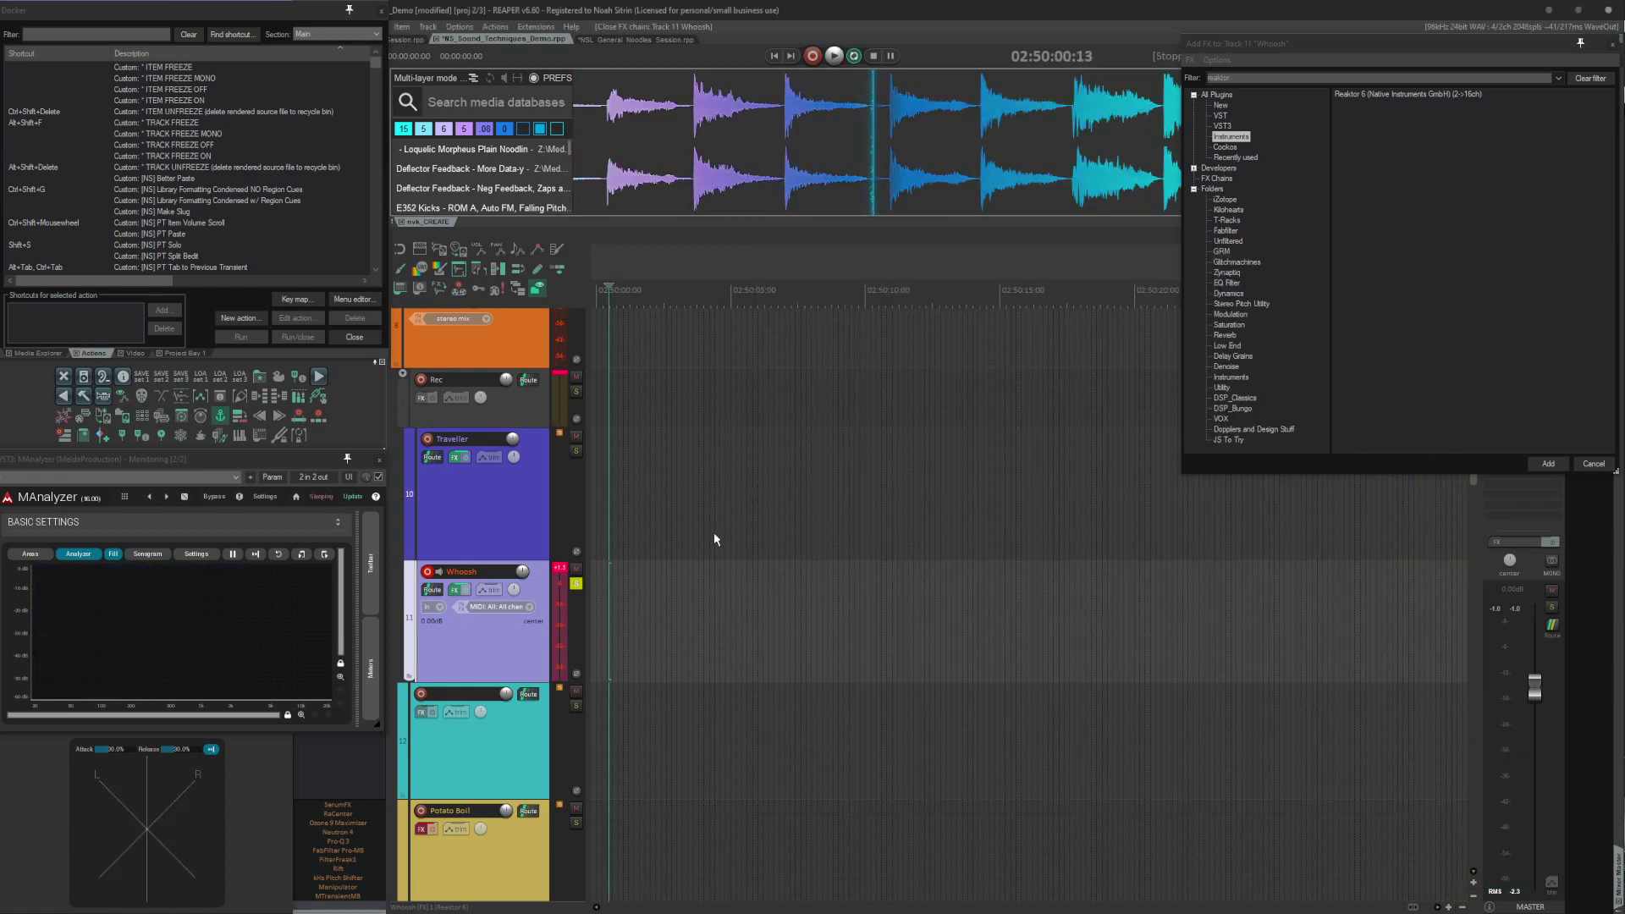
Open the Reaktor 6 instrument on the Whoosh track and set its sample rate to Host/System (96000 Hz).
click(454, 591)
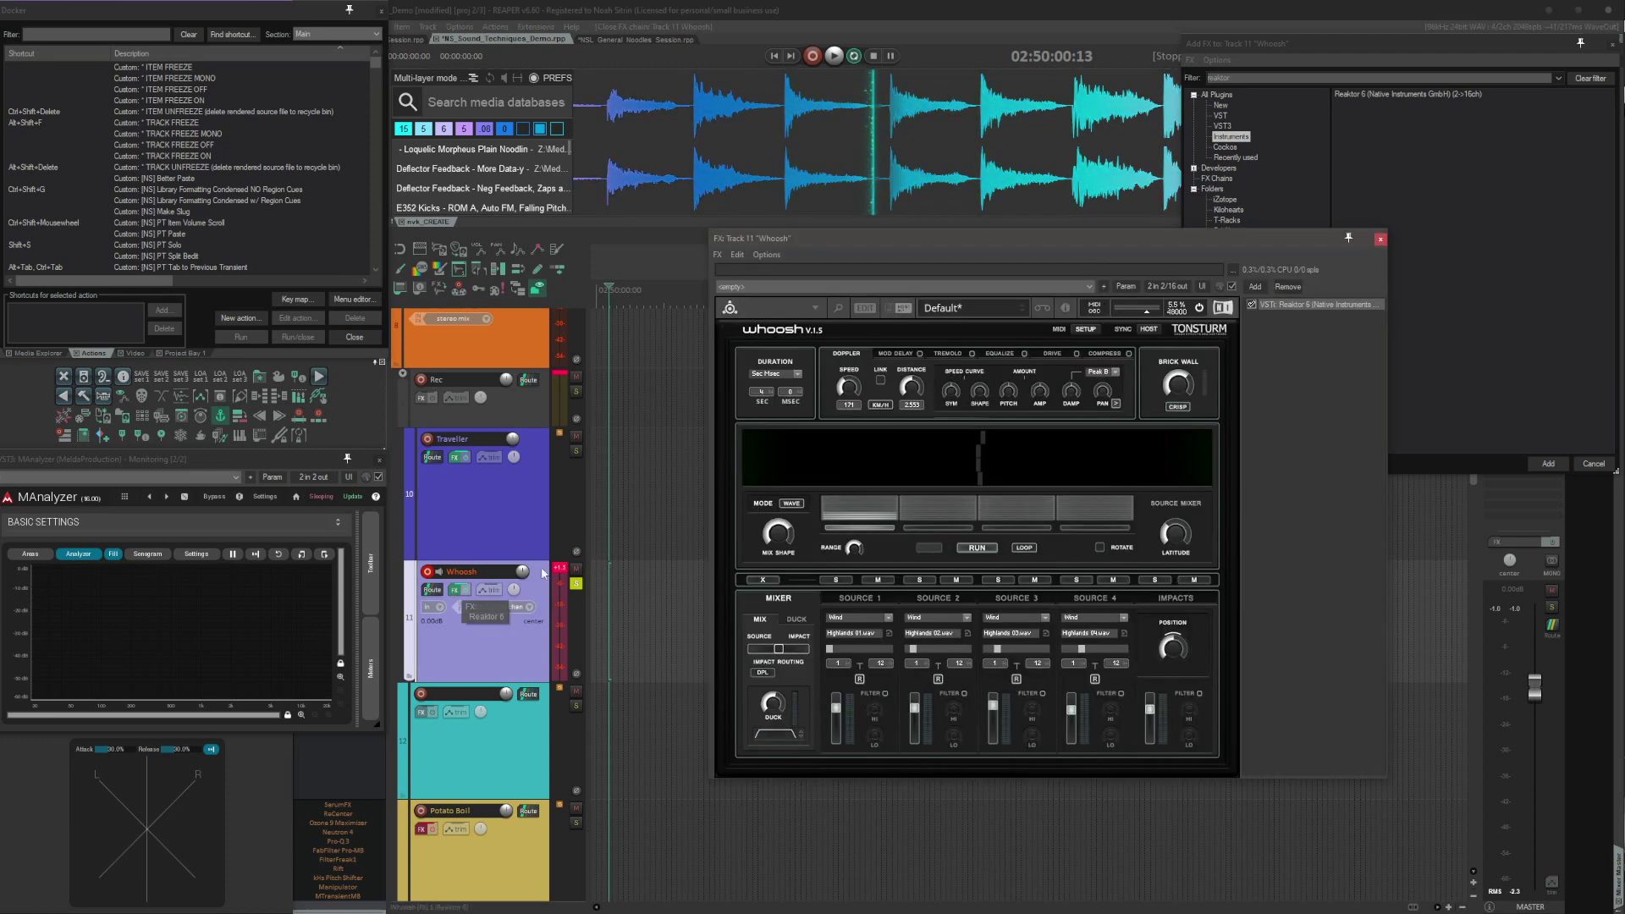
drag(830, 235, 861, 192)
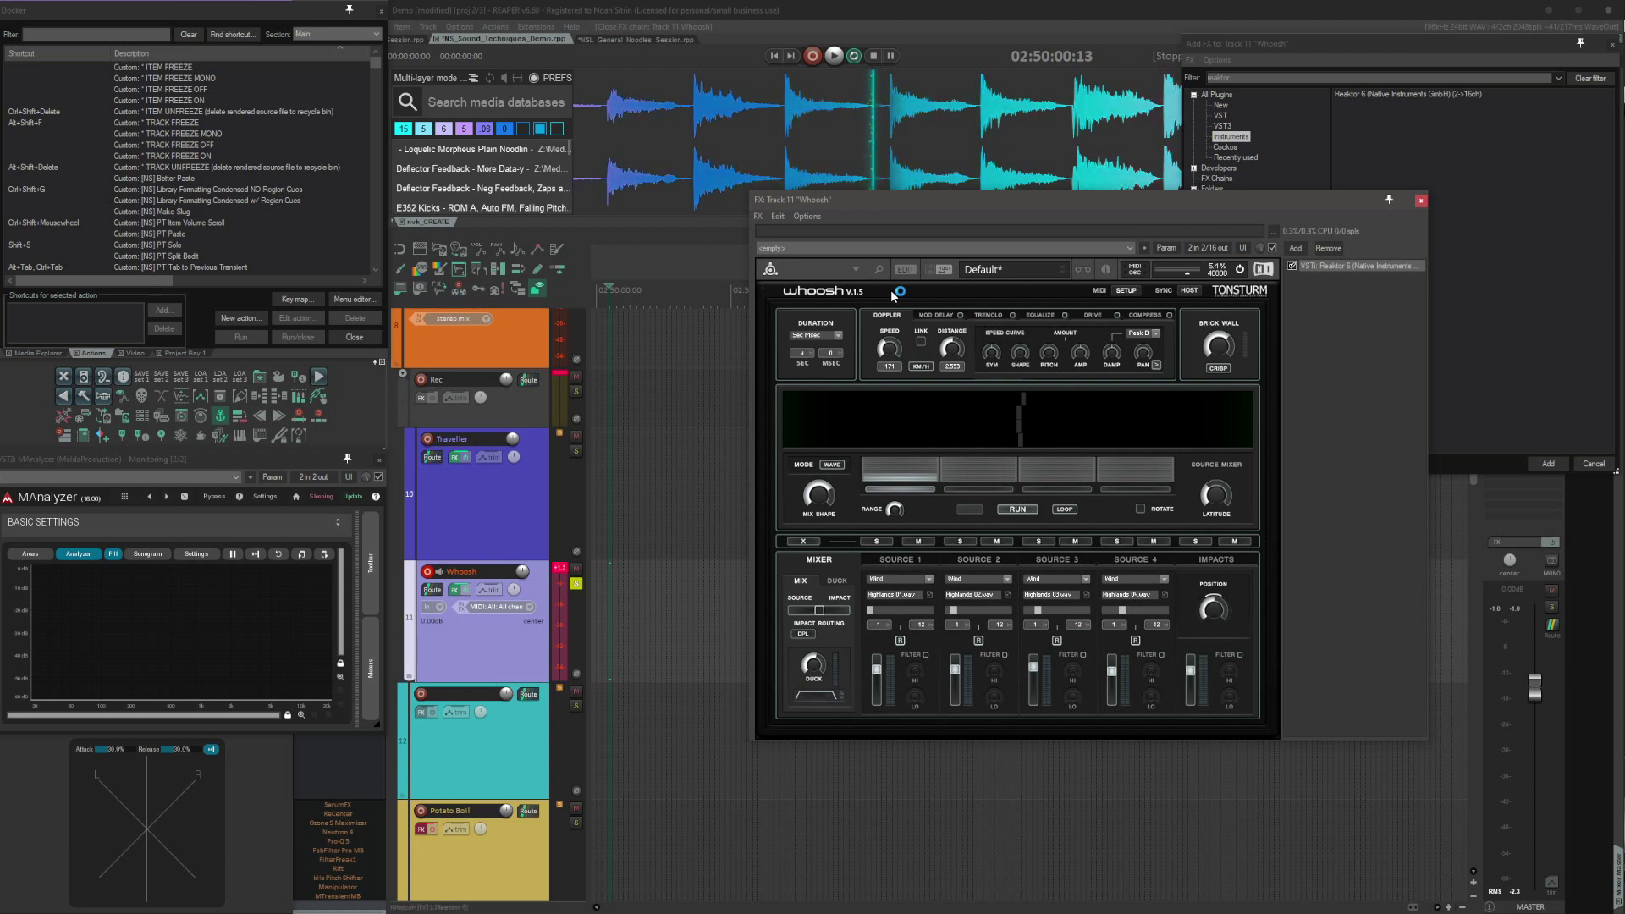
click(1218, 271)
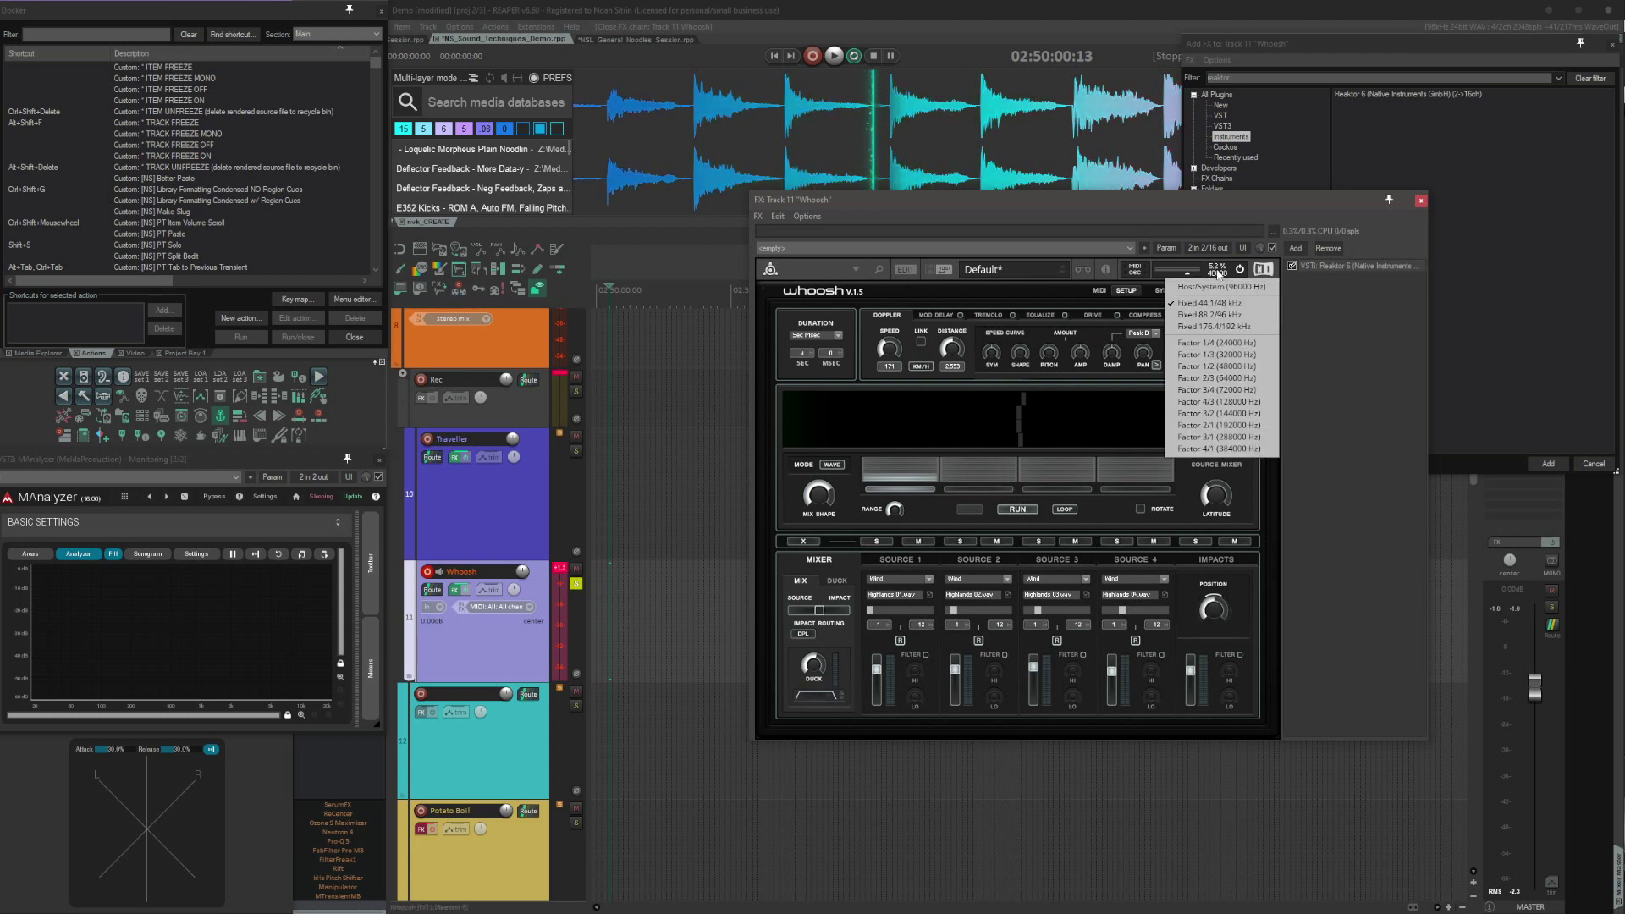
click(1219, 287)
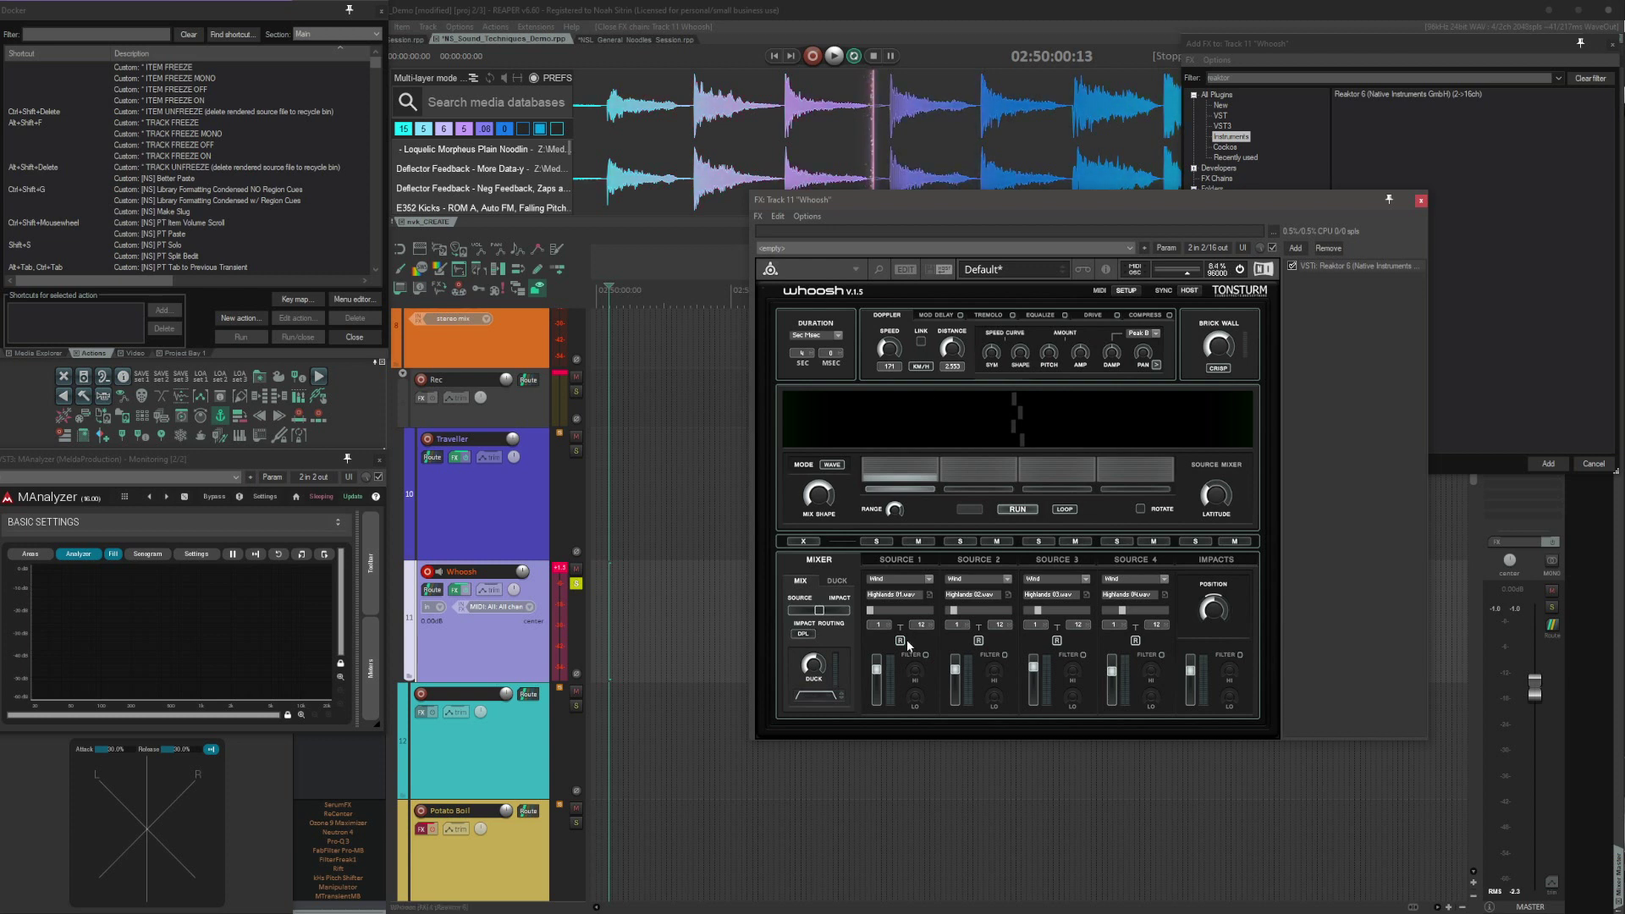
Set the sample category of Sources 1, 2, 3 and 4 to USER 1.
click(897, 579)
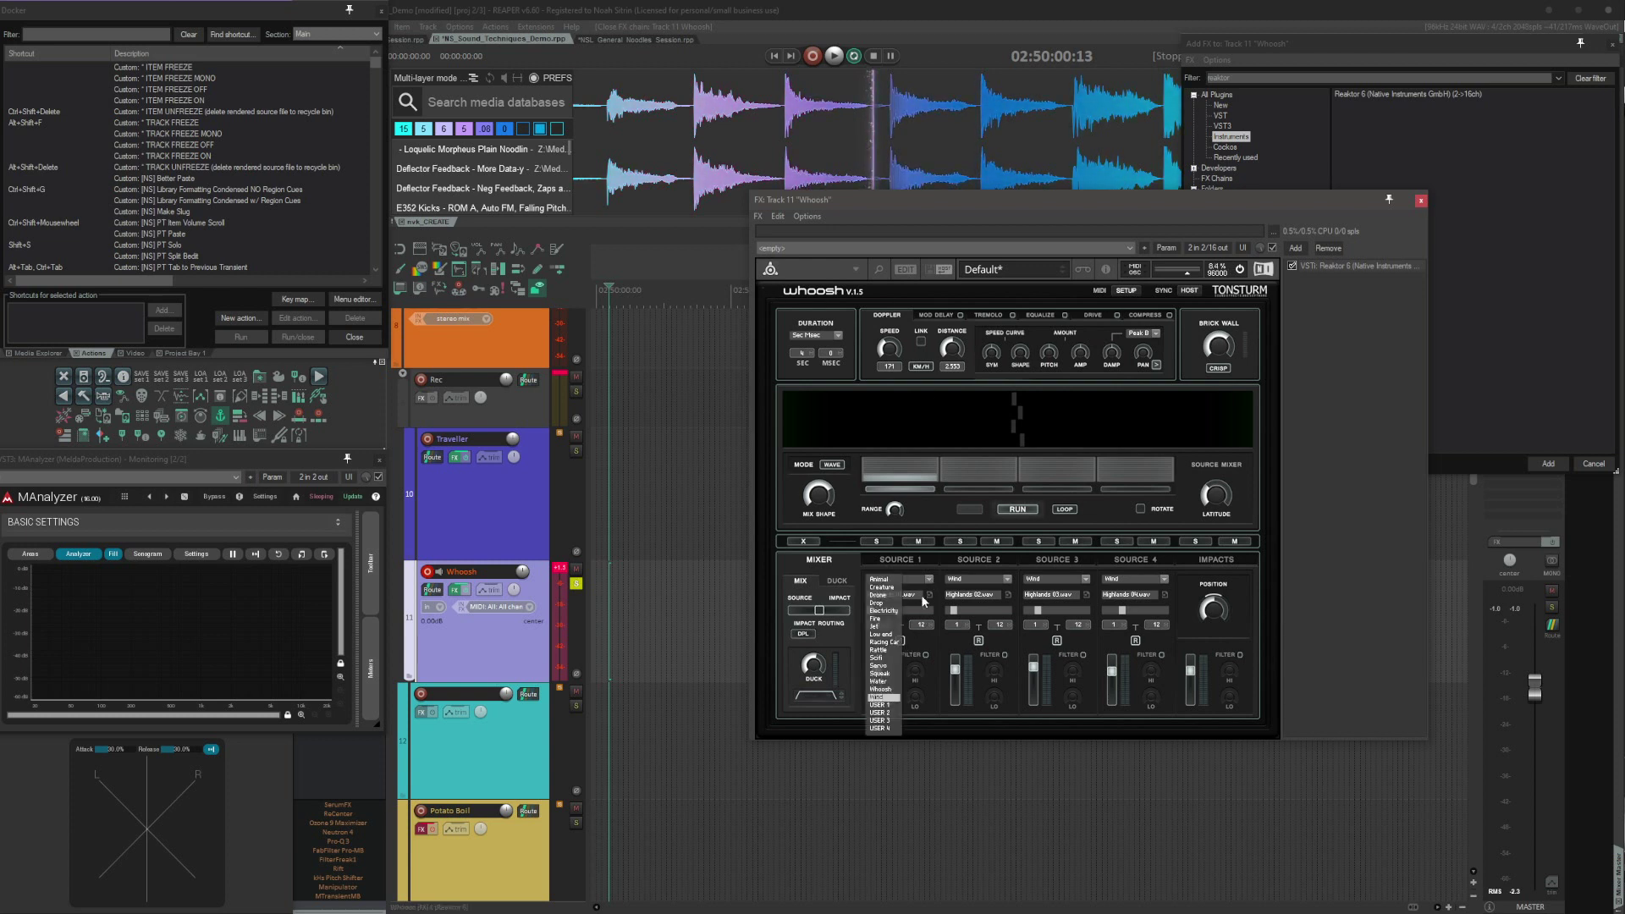
click(886, 706)
click(975, 579)
click(974, 705)
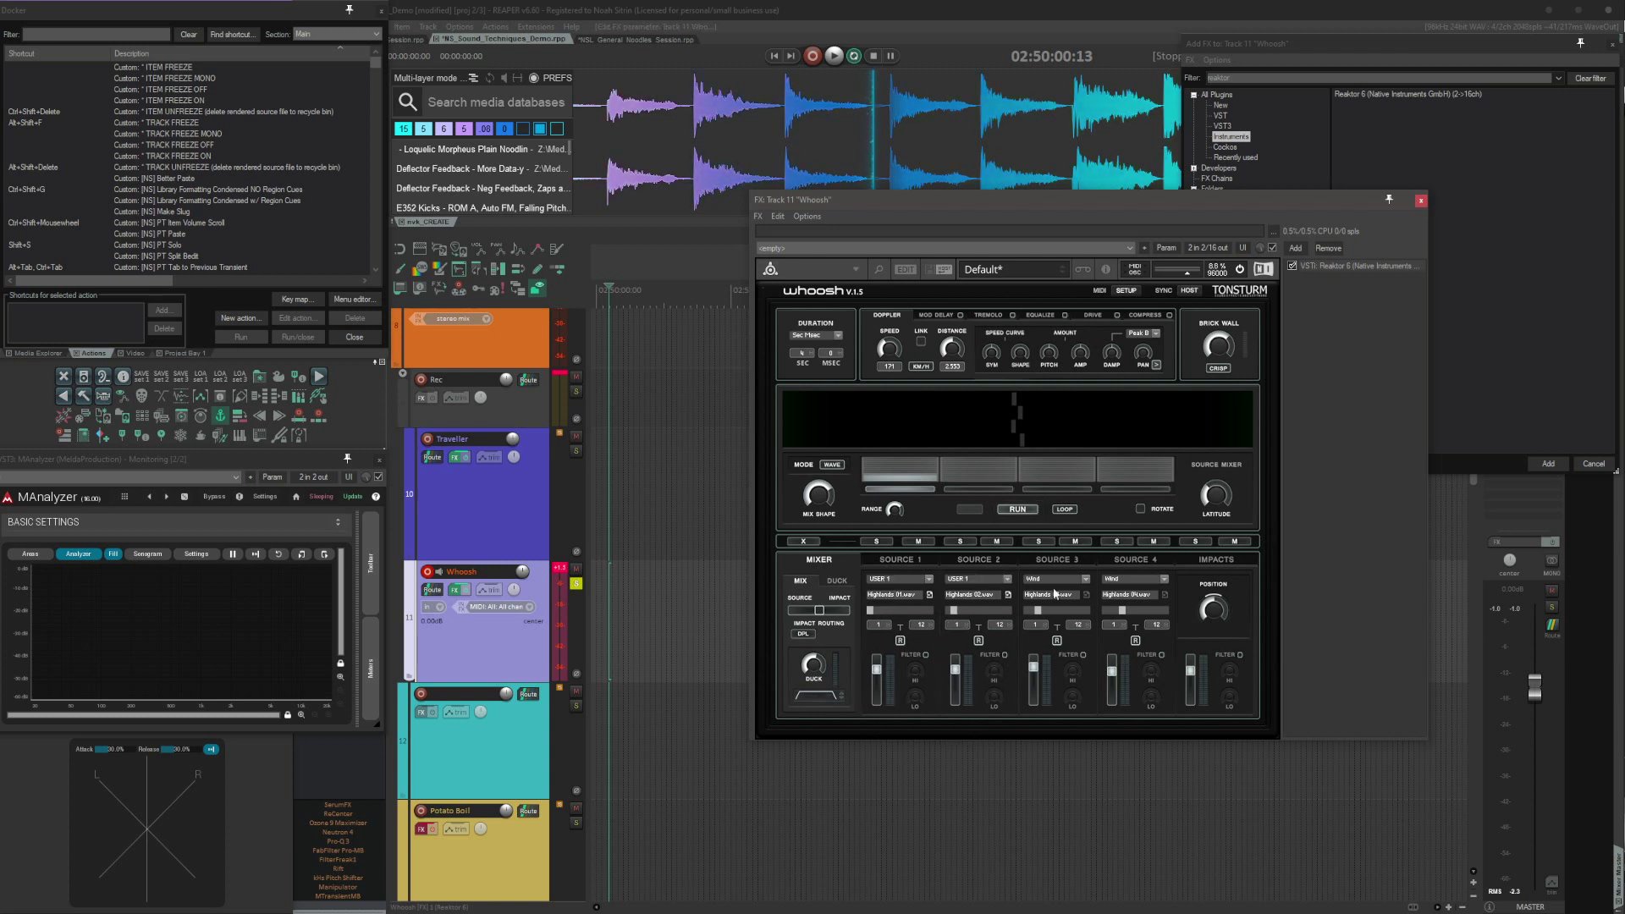
click(1084, 580)
click(1042, 706)
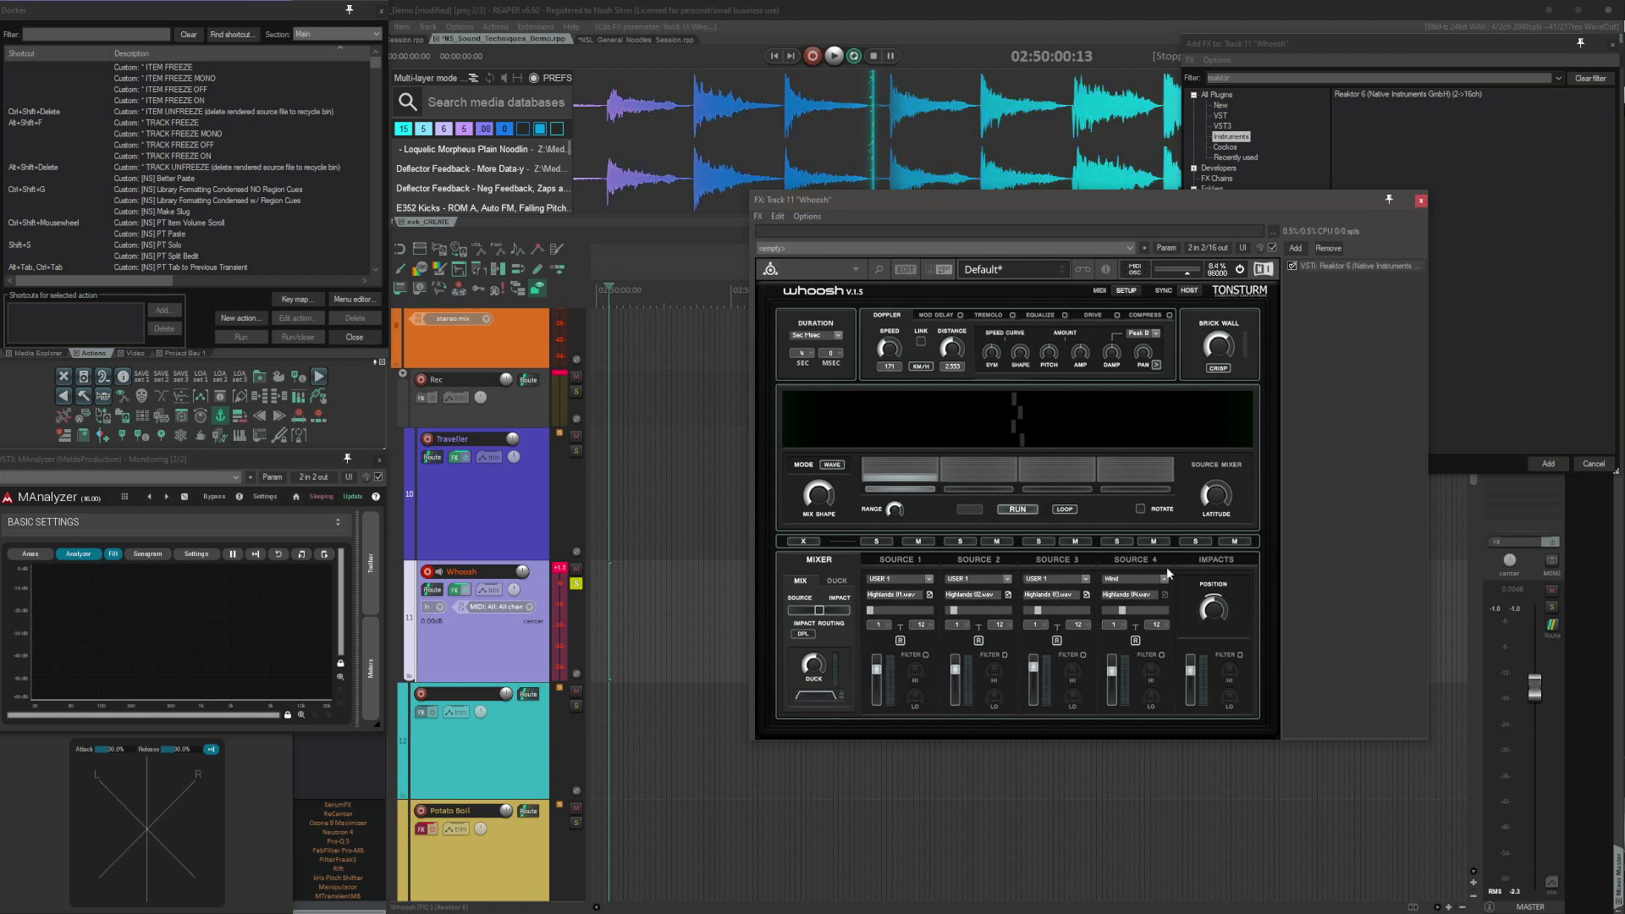
click(1167, 580)
click(1118, 706)
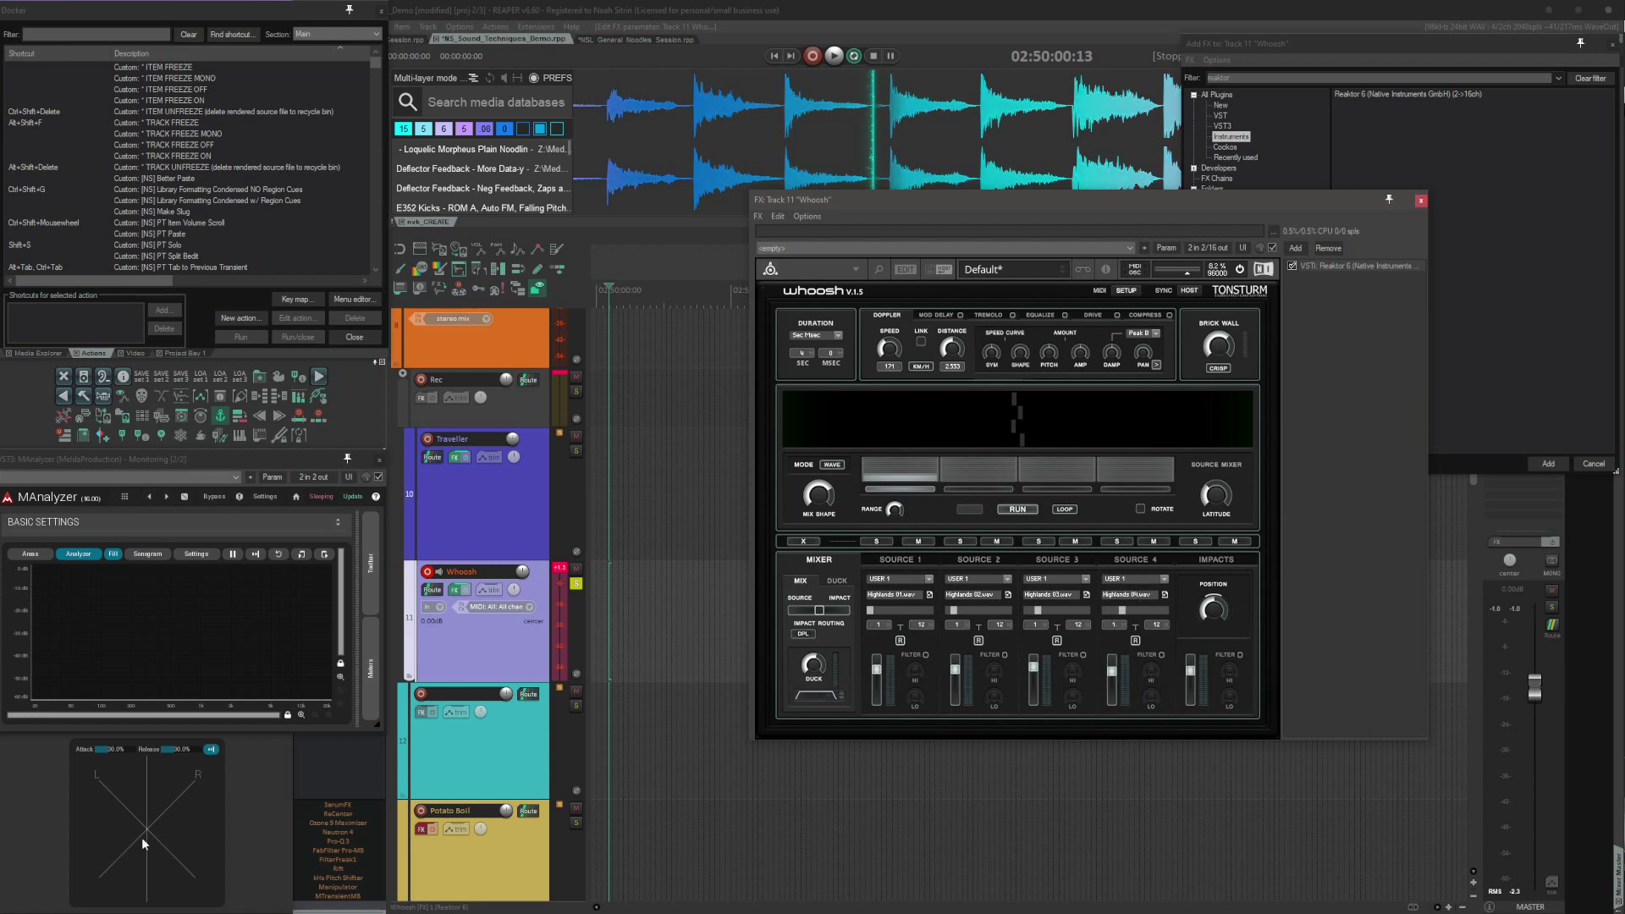
Switch to the Source Whooshes folder in File Explorer and preview several of the first NS - Custom Wub Oldboys files.
key(alt+Tab)
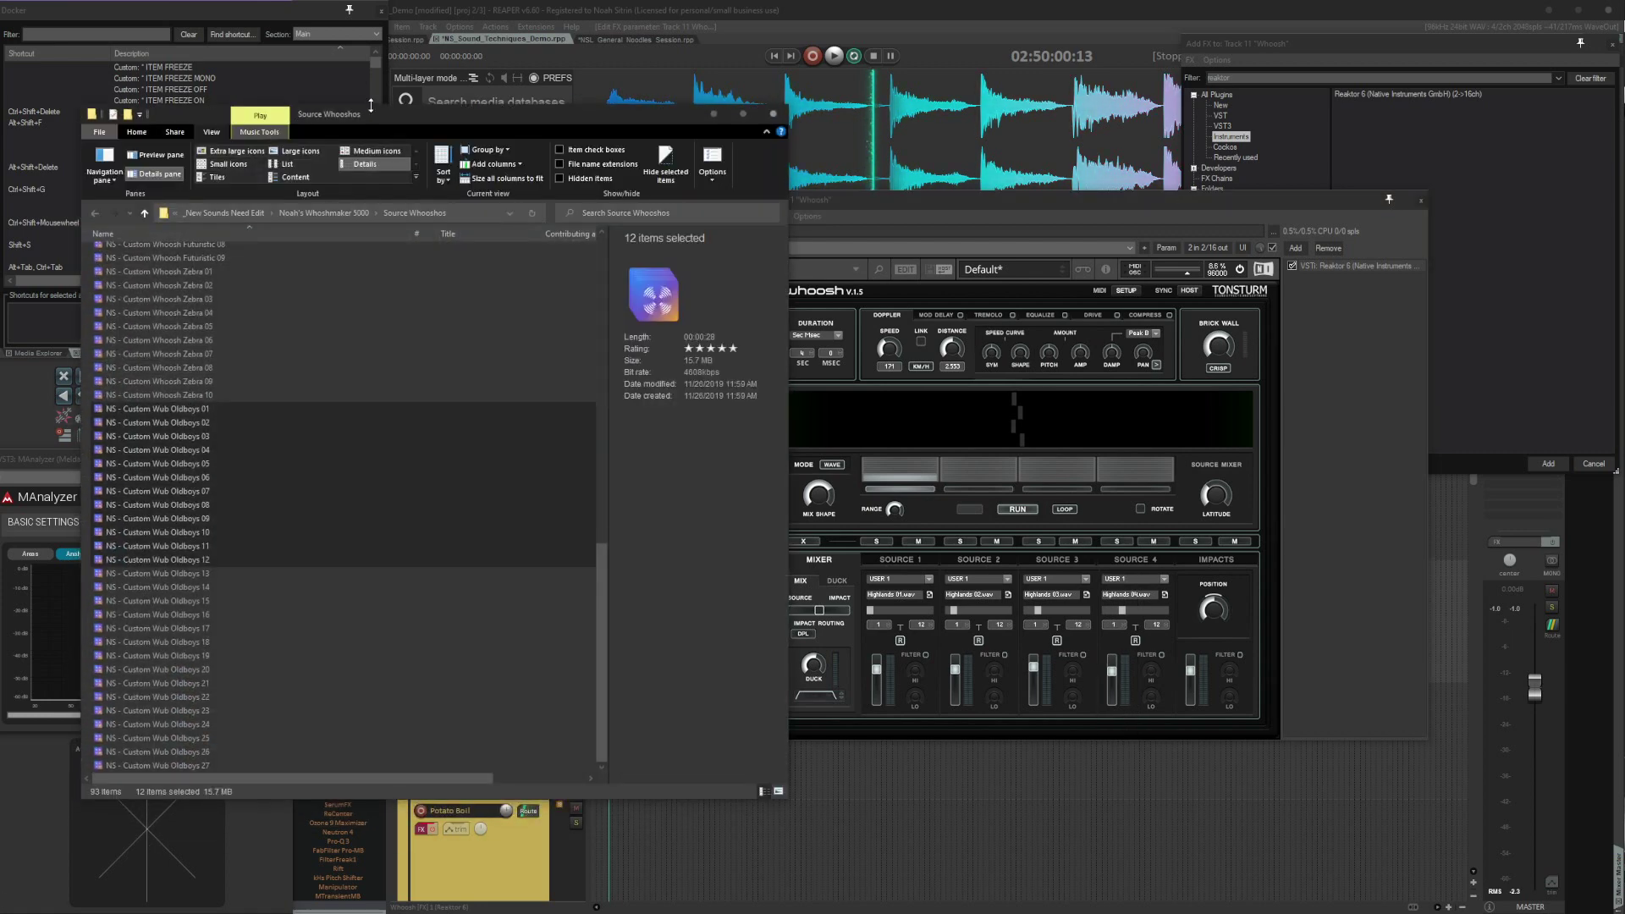
drag(409, 117, 577, 106)
click(382, 399)
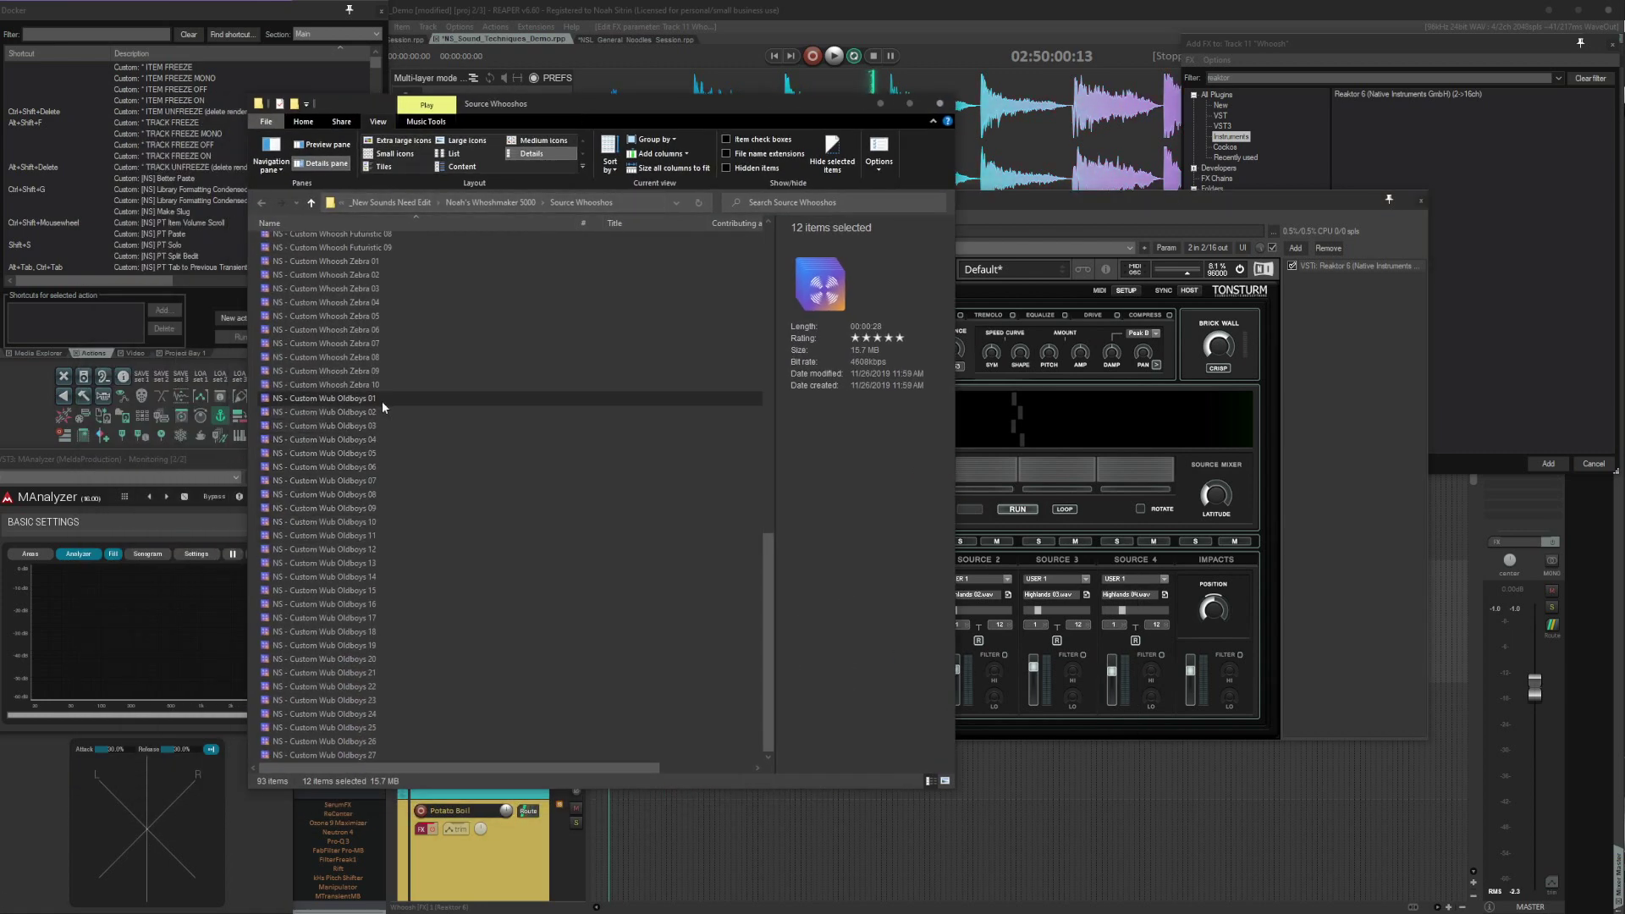
drag(374, 399, 320, 423)
key(Down)
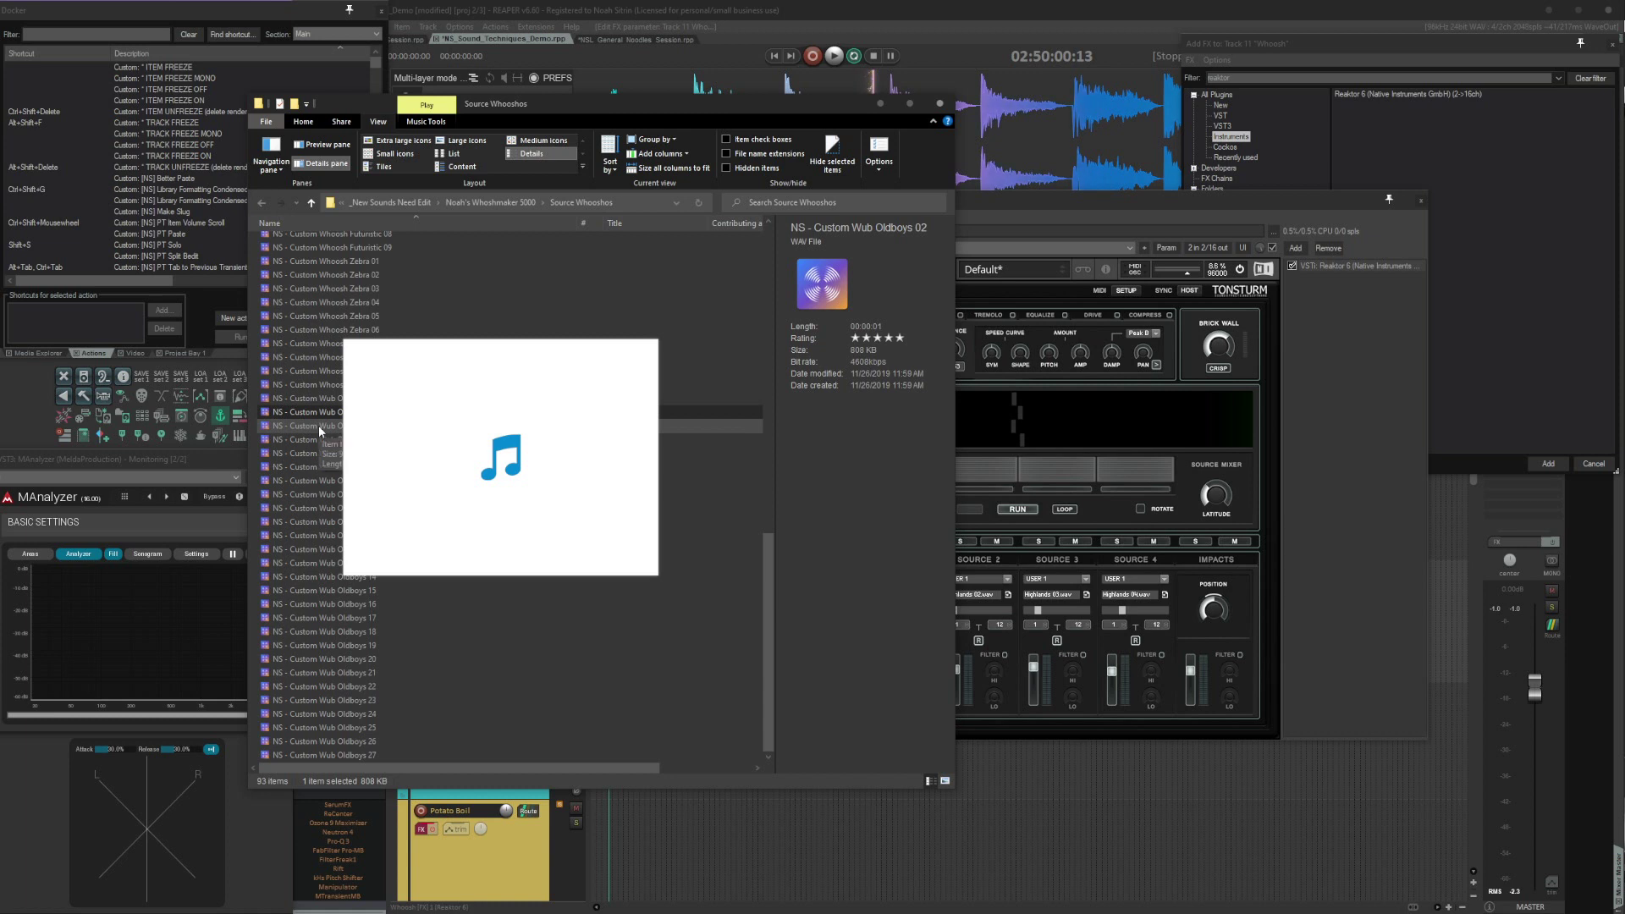
click(322, 441)
click(322, 440)
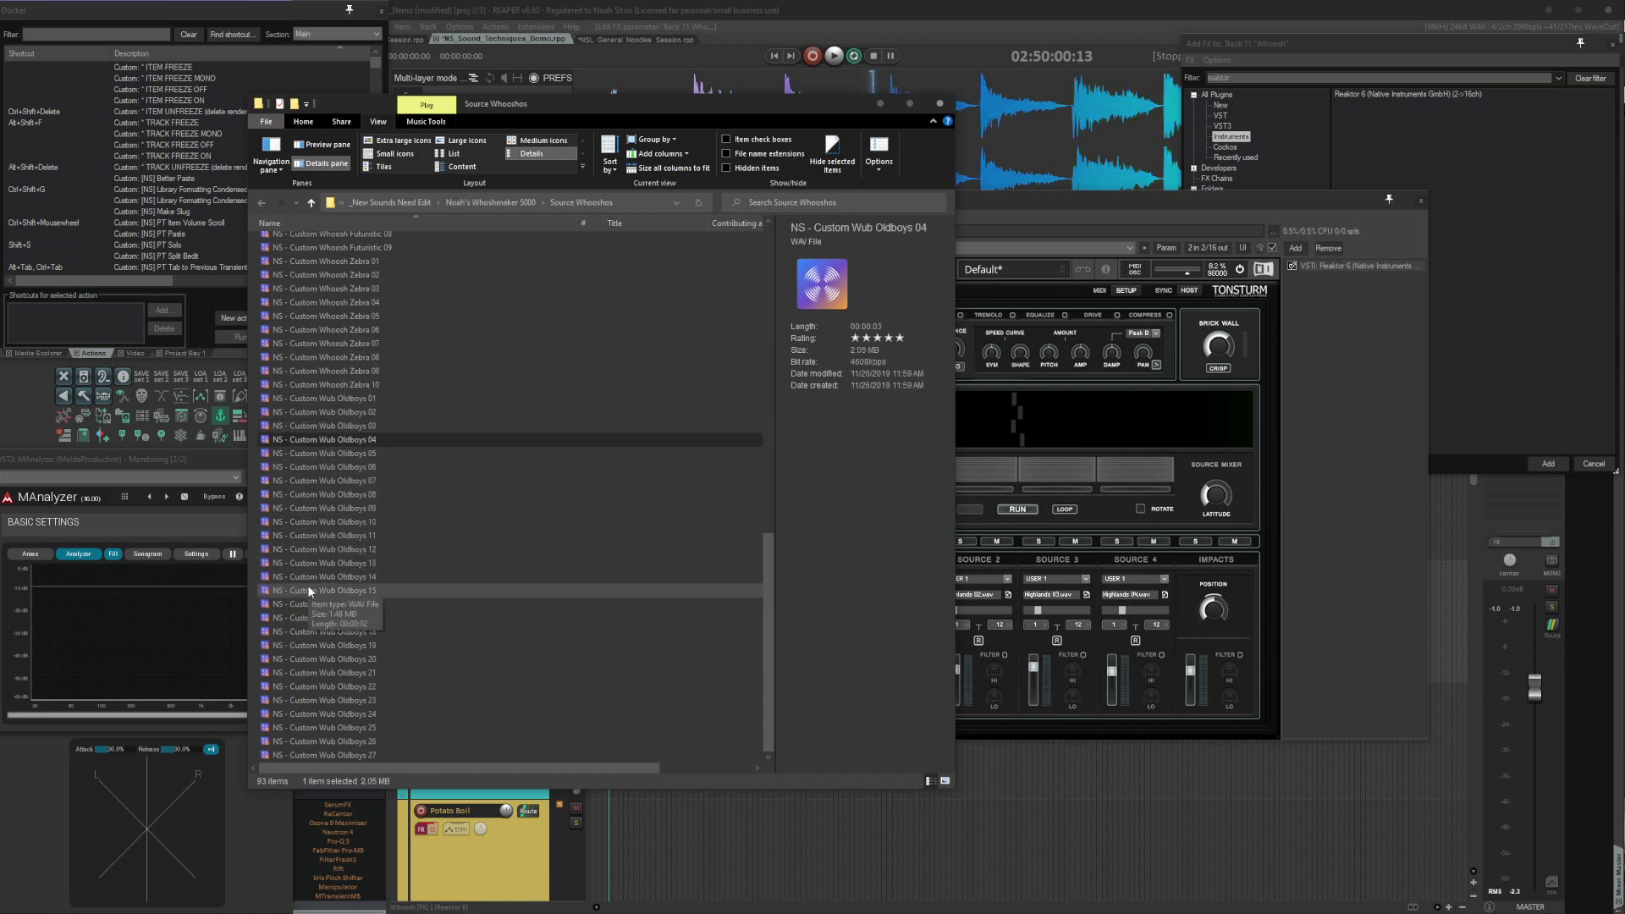
Load the files NS - Custom Wub Oldboys 01 through 12 into Source 1's user sample slots, and close the slot view.
drag(660, 103, 488, 104)
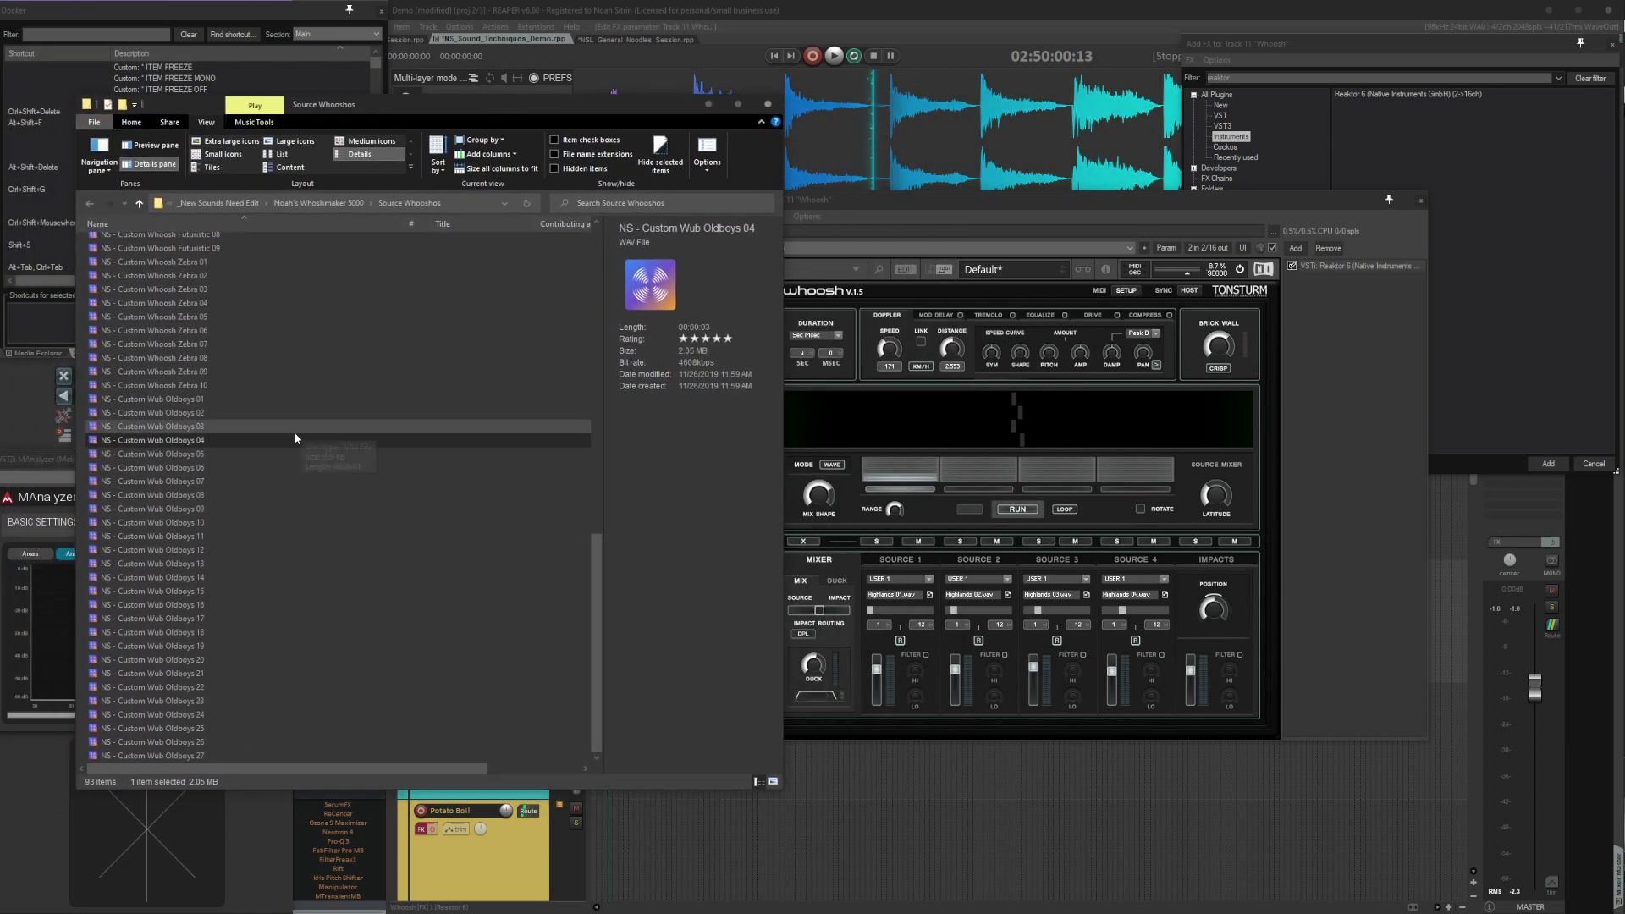
click(241, 398)
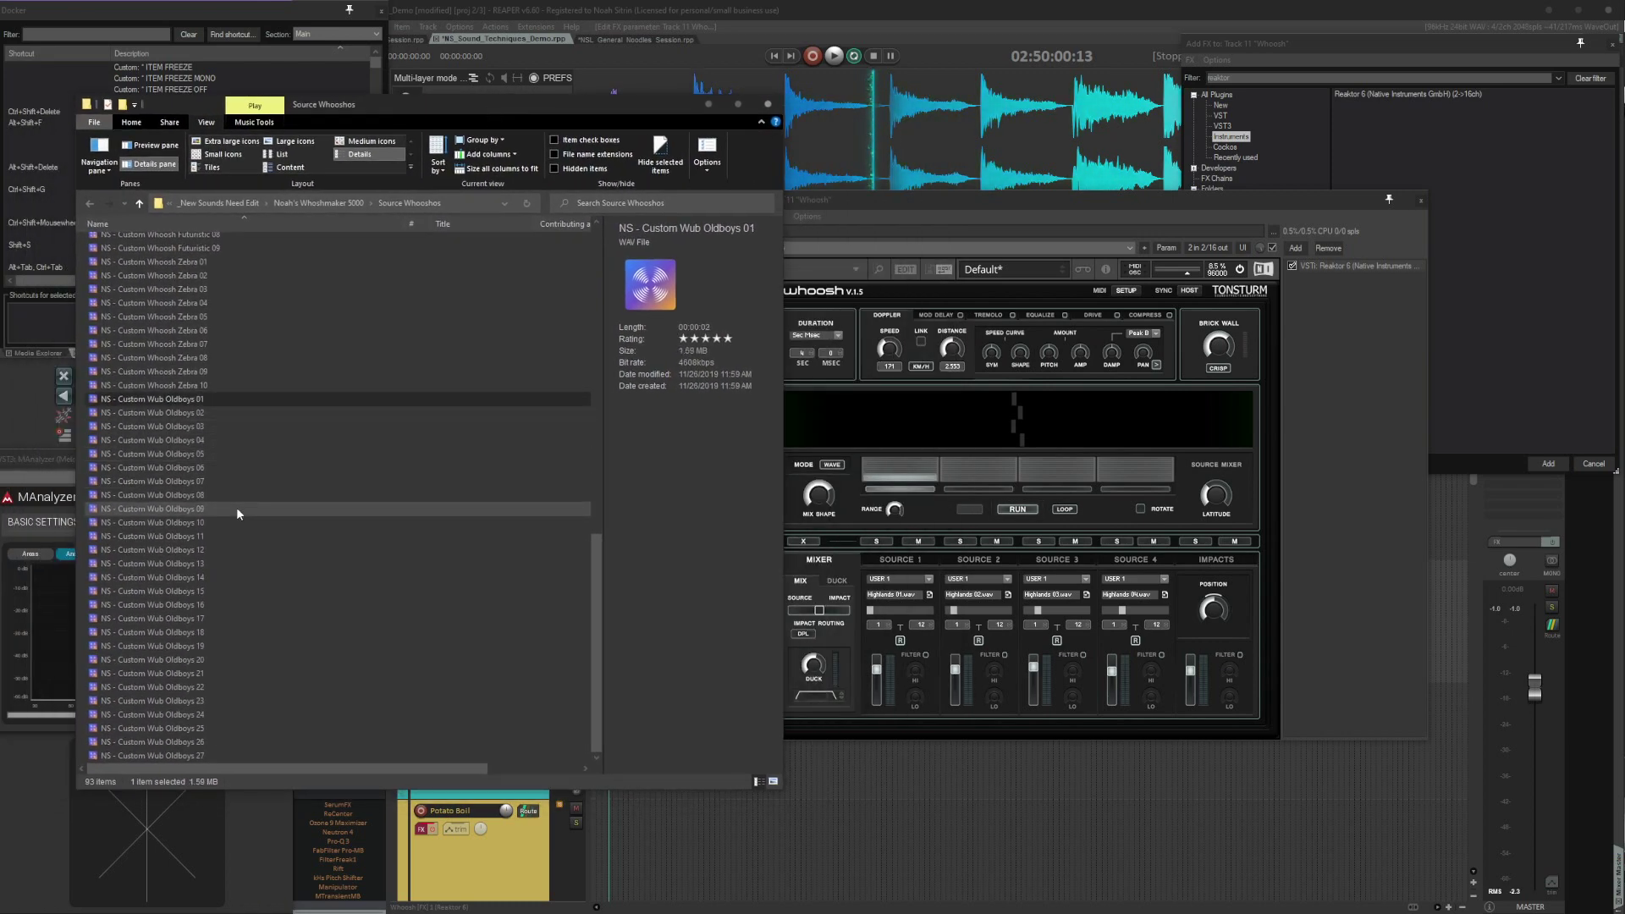
shift+click(210, 550)
drag(932, 596, 930, 601)
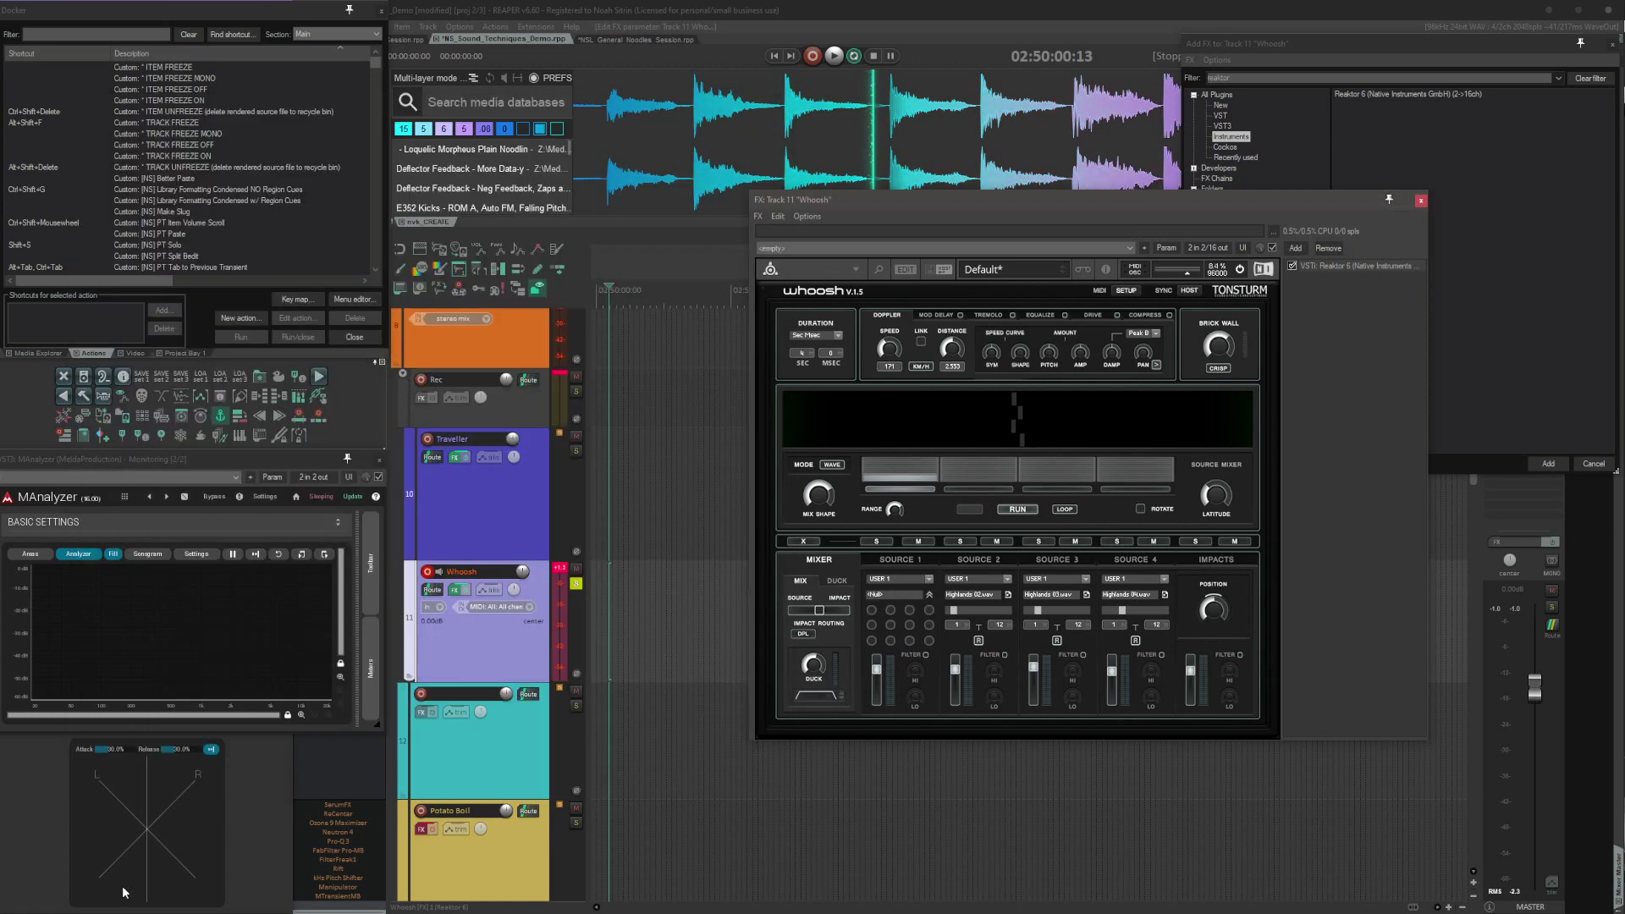
key(alt+Tab)
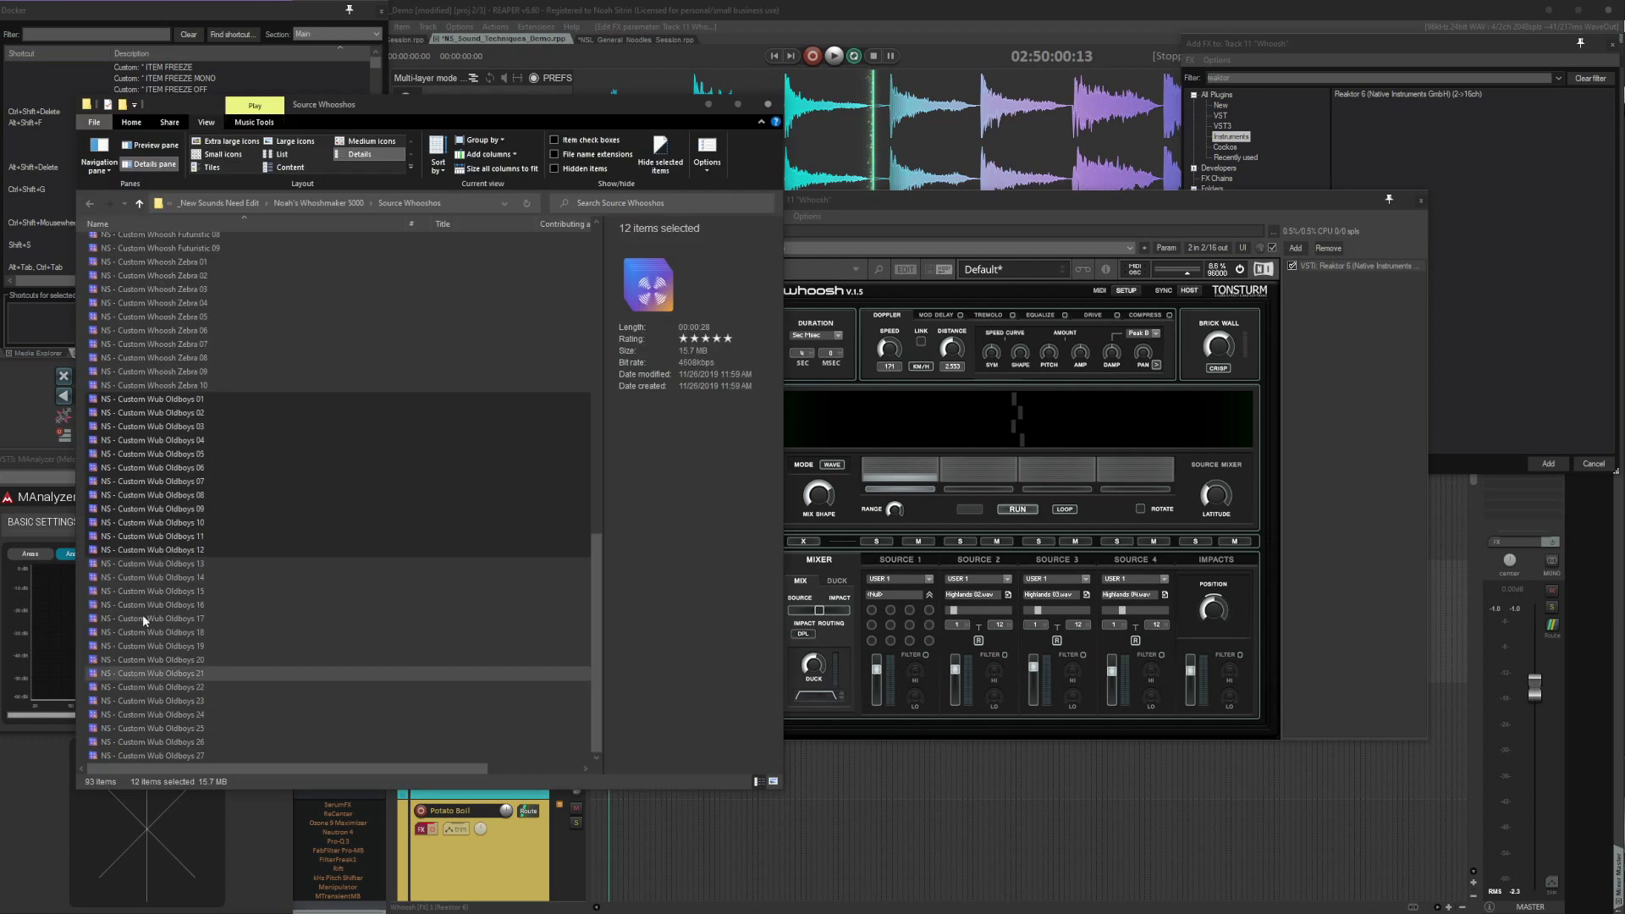
drag(224, 495, 929, 598)
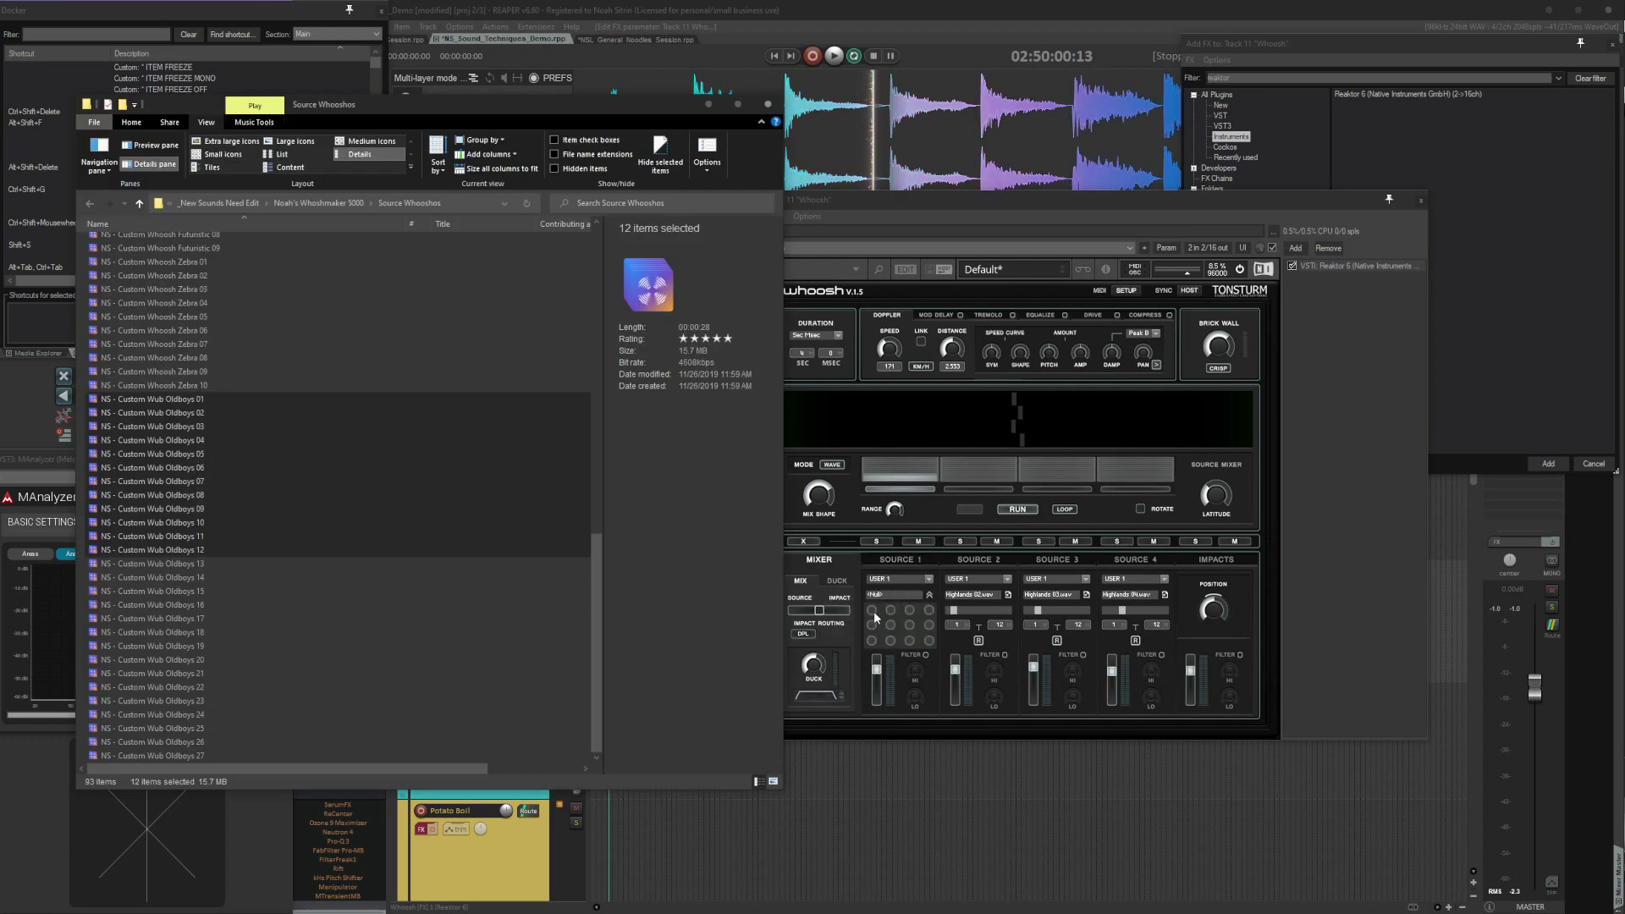
click(708, 104)
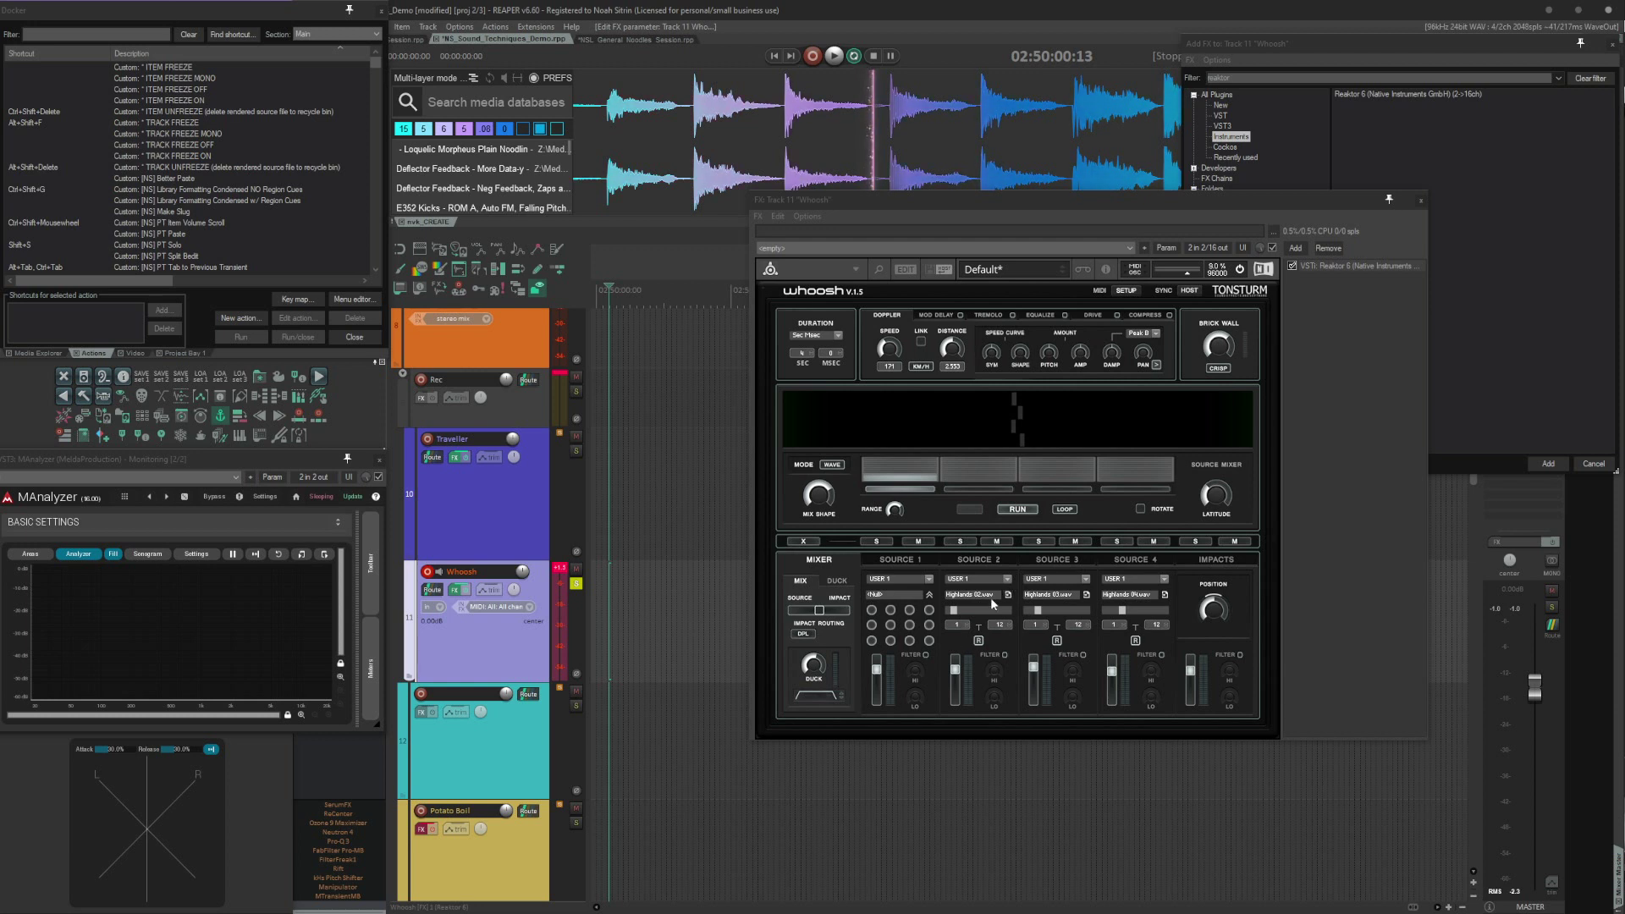
click(923, 594)
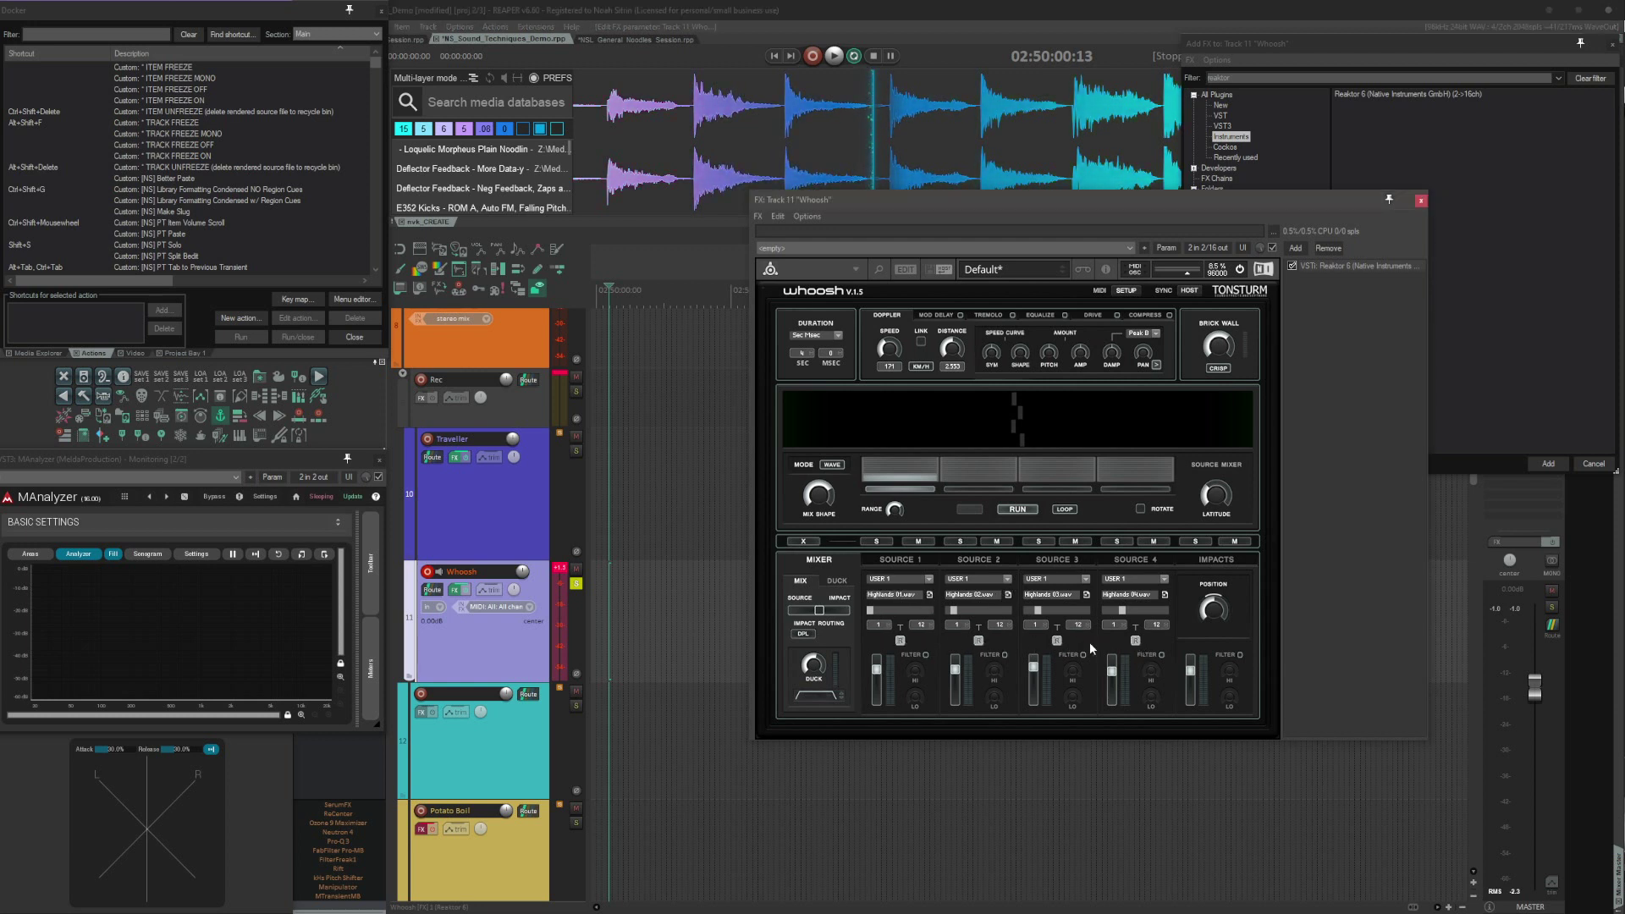
Shift the mixer's mix fully to Source and review the settings pages of Sources 1 to 4.
drag(829, 614, 765, 613)
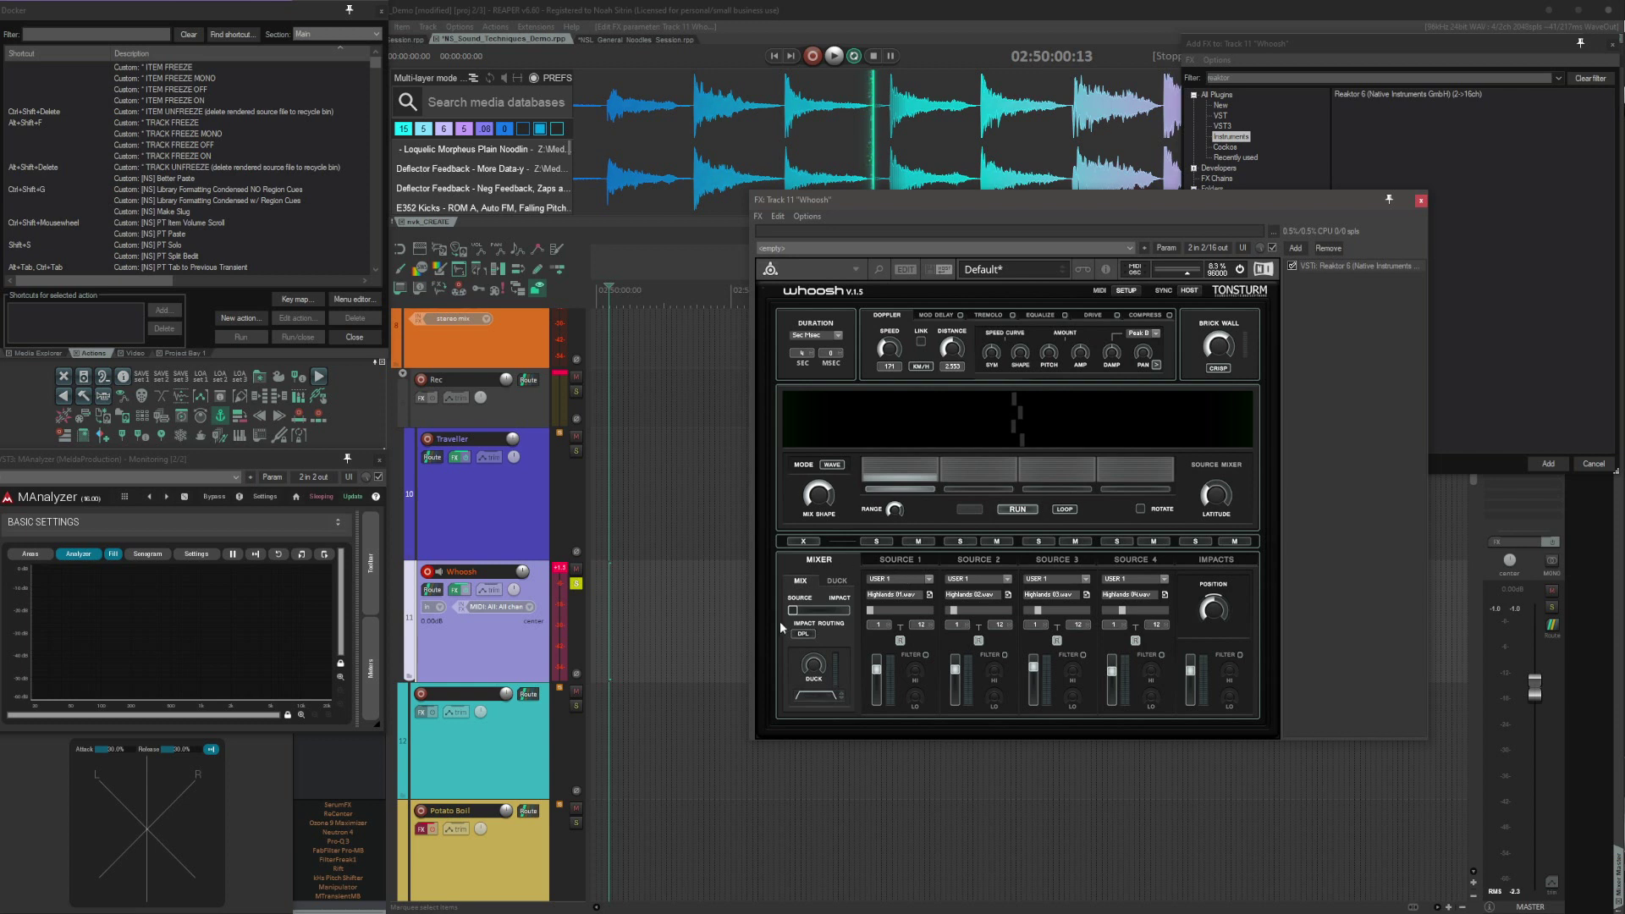
click(883, 560)
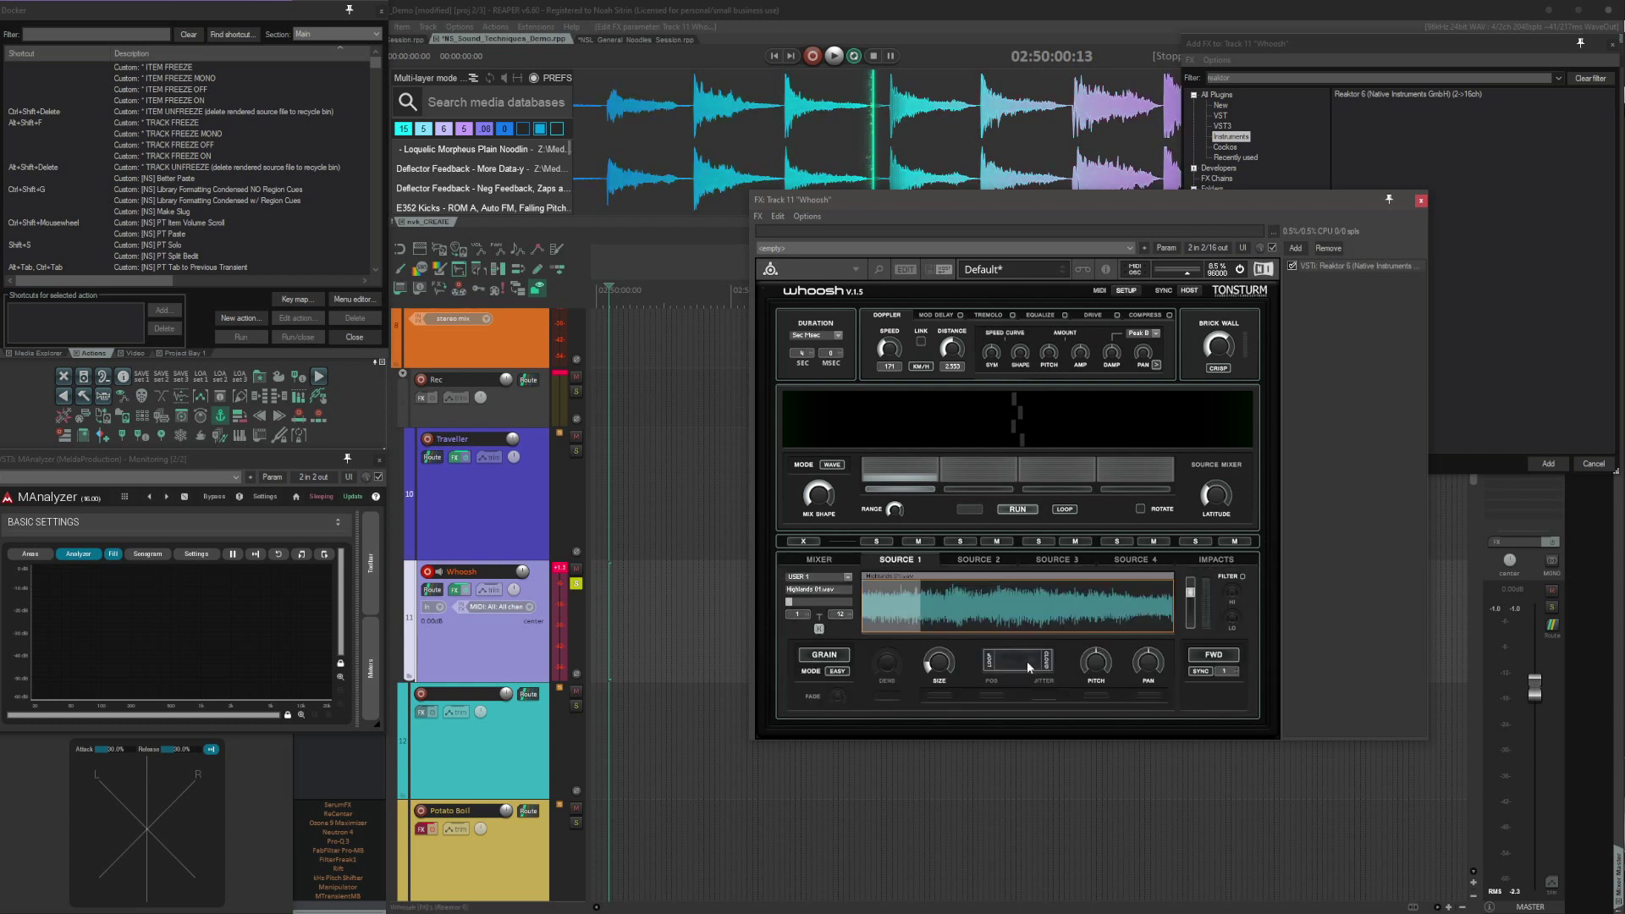
click(977, 555)
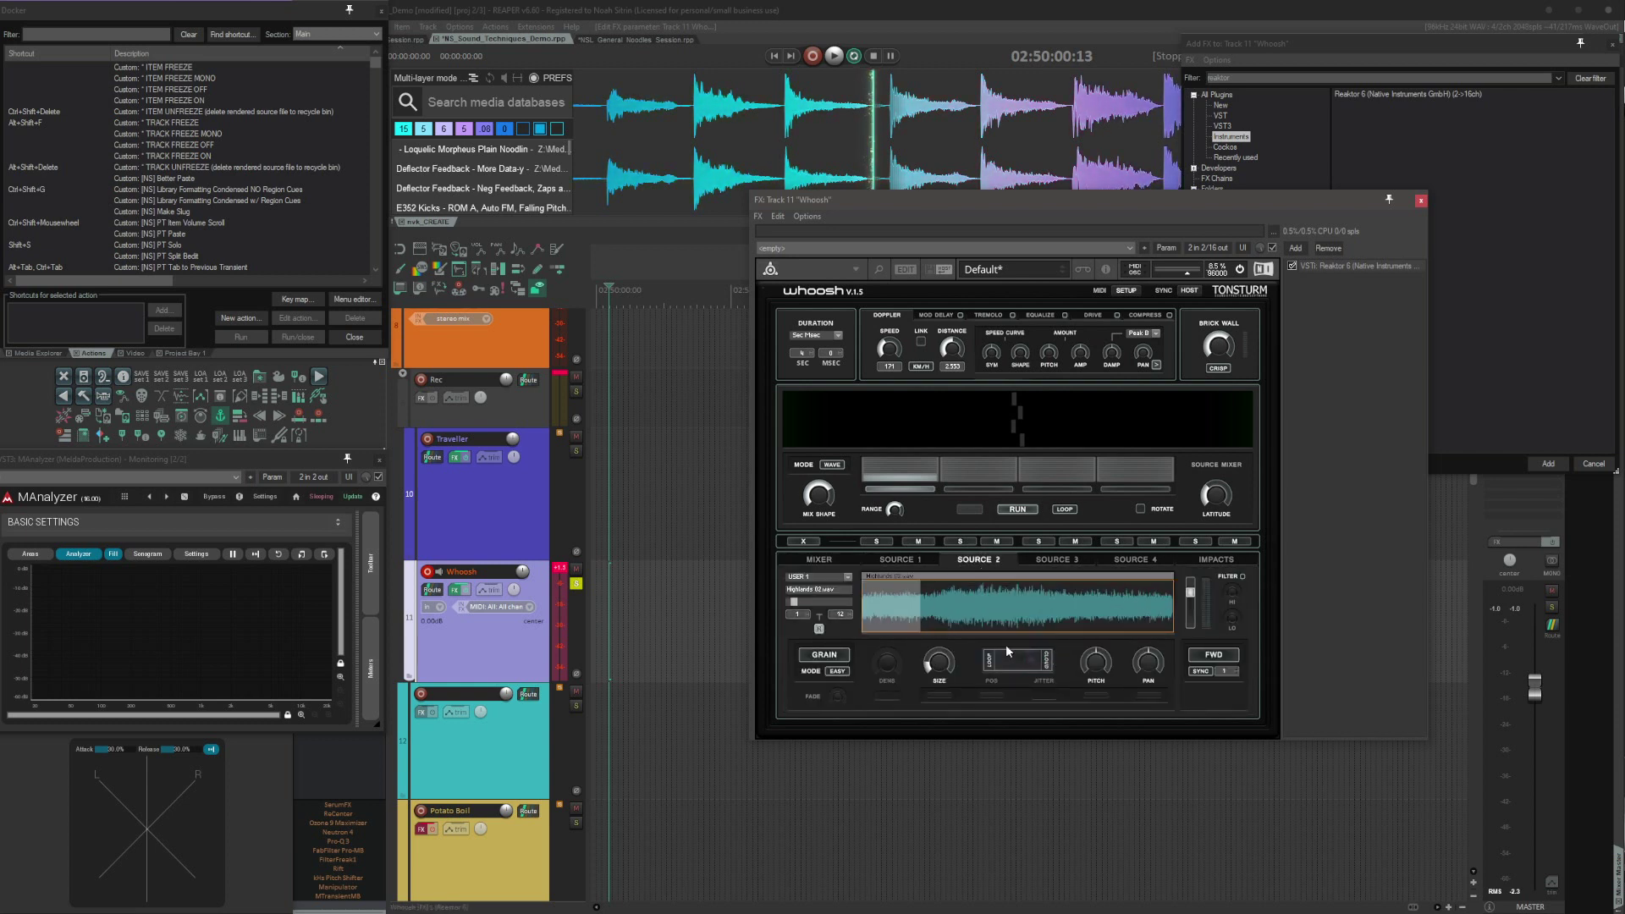
click(1056, 561)
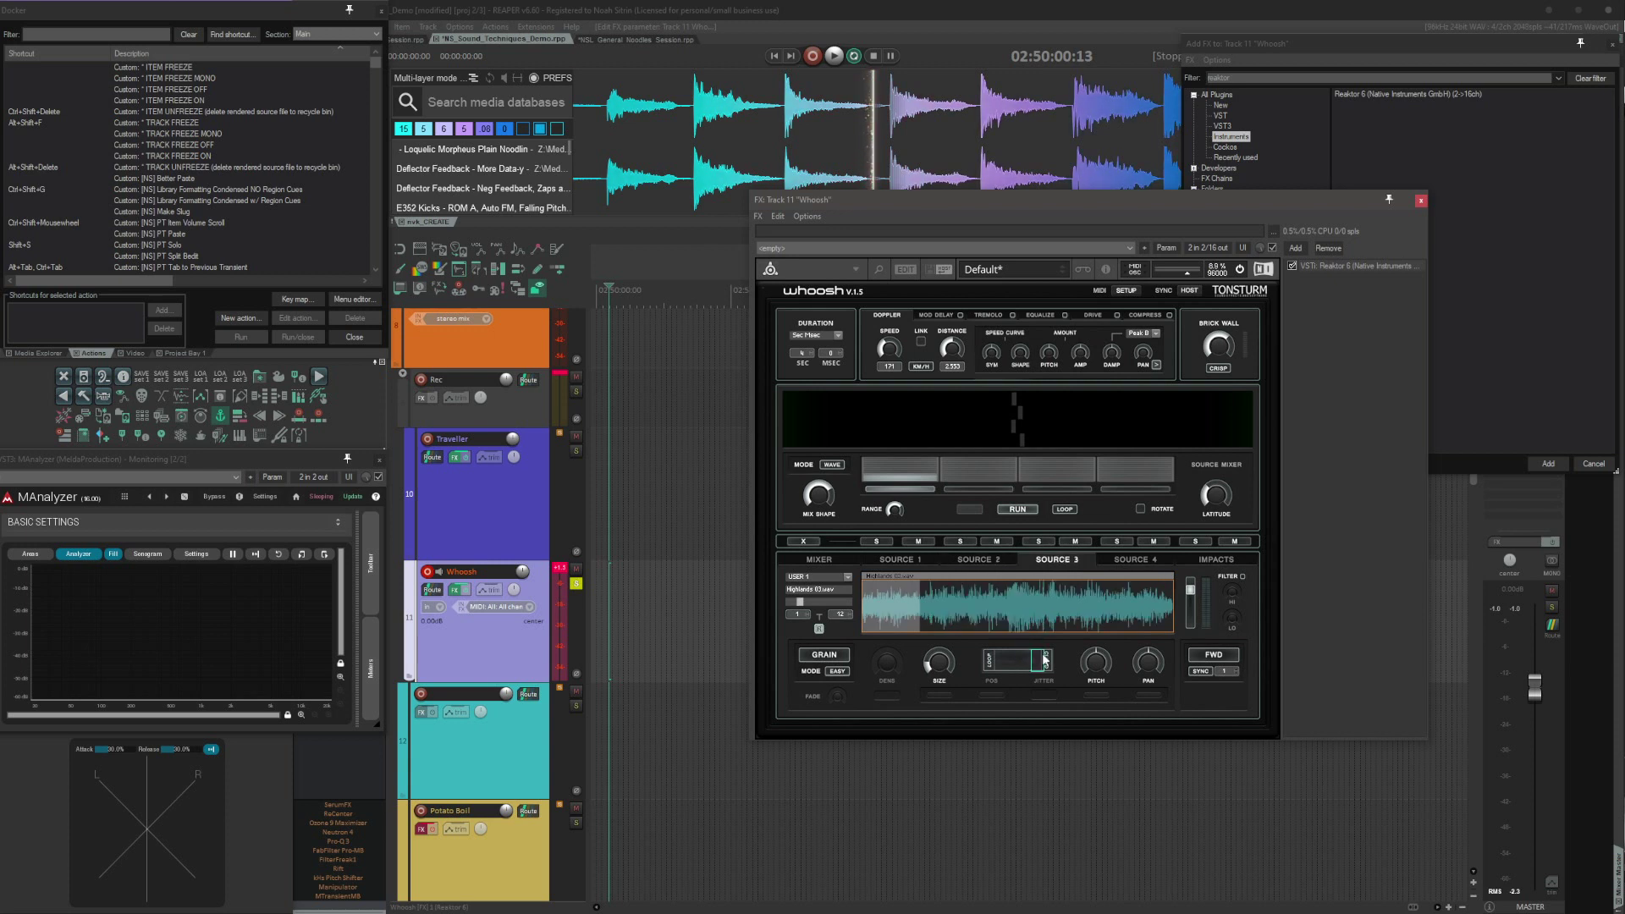
click(1135, 560)
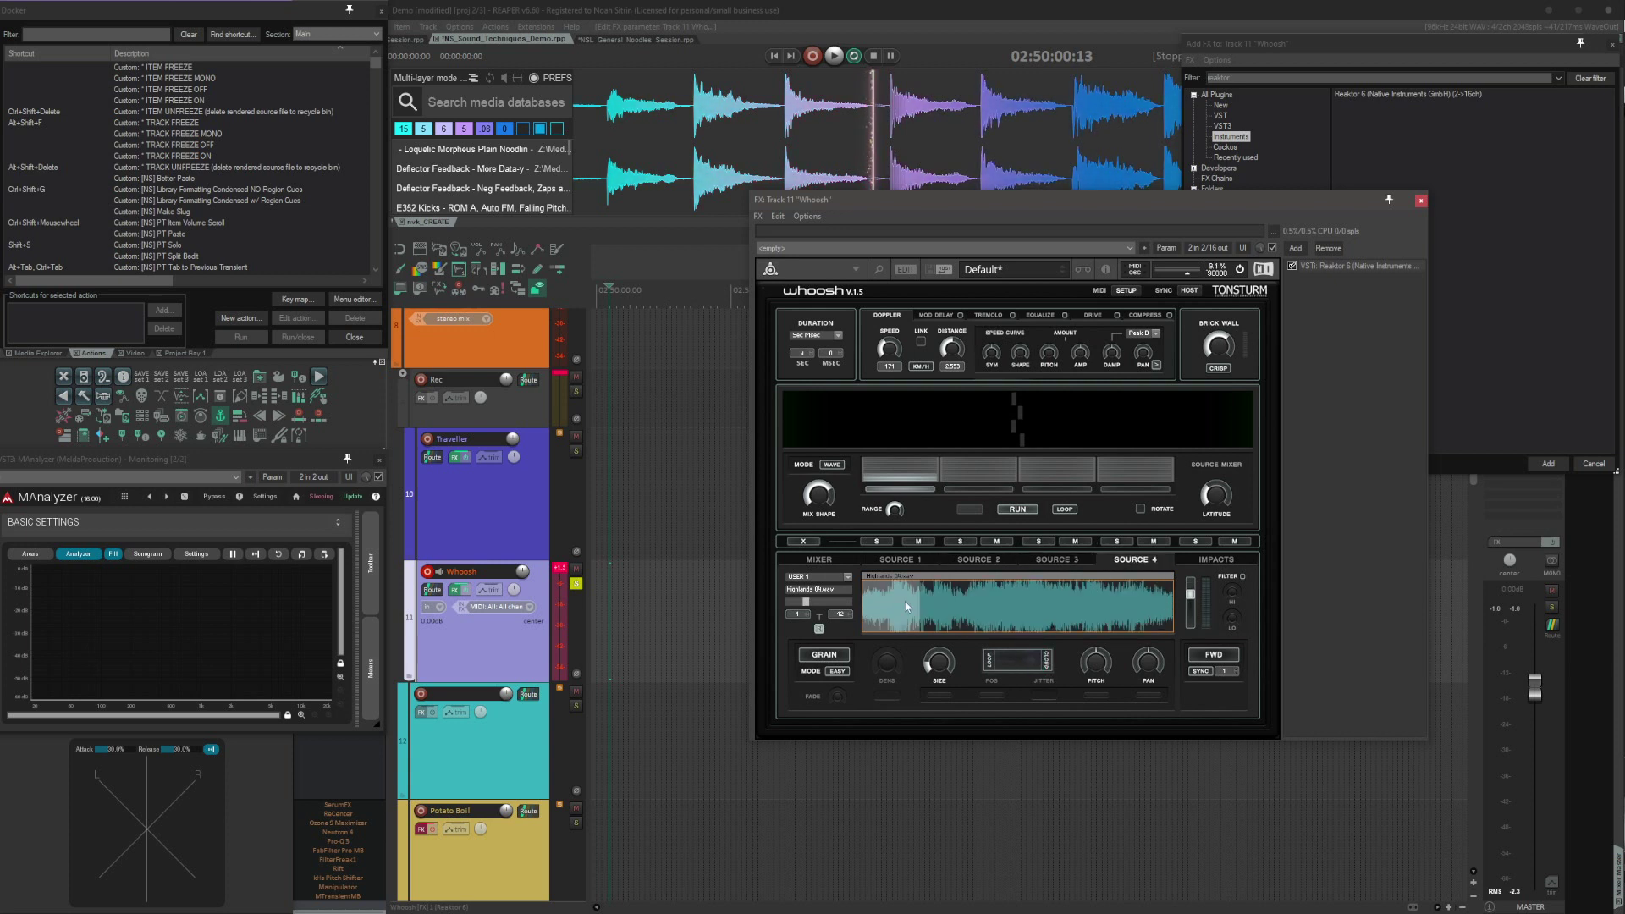
click(821, 560)
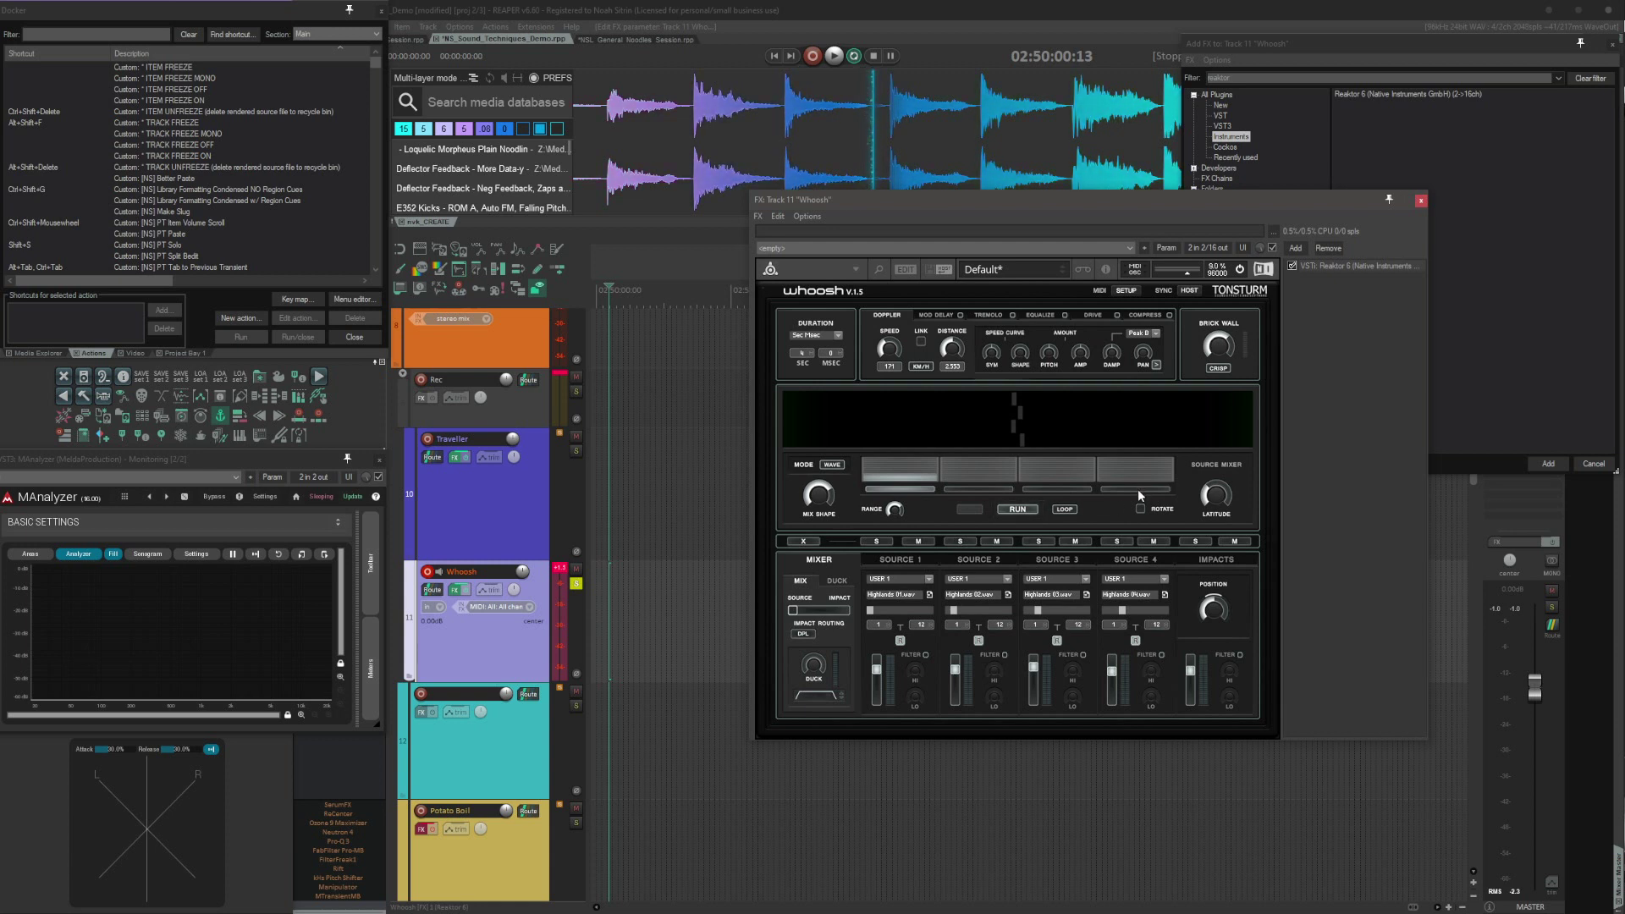
Play the project twice to audition the whoosh with the custom samples, stopping playback each time.
key(space)
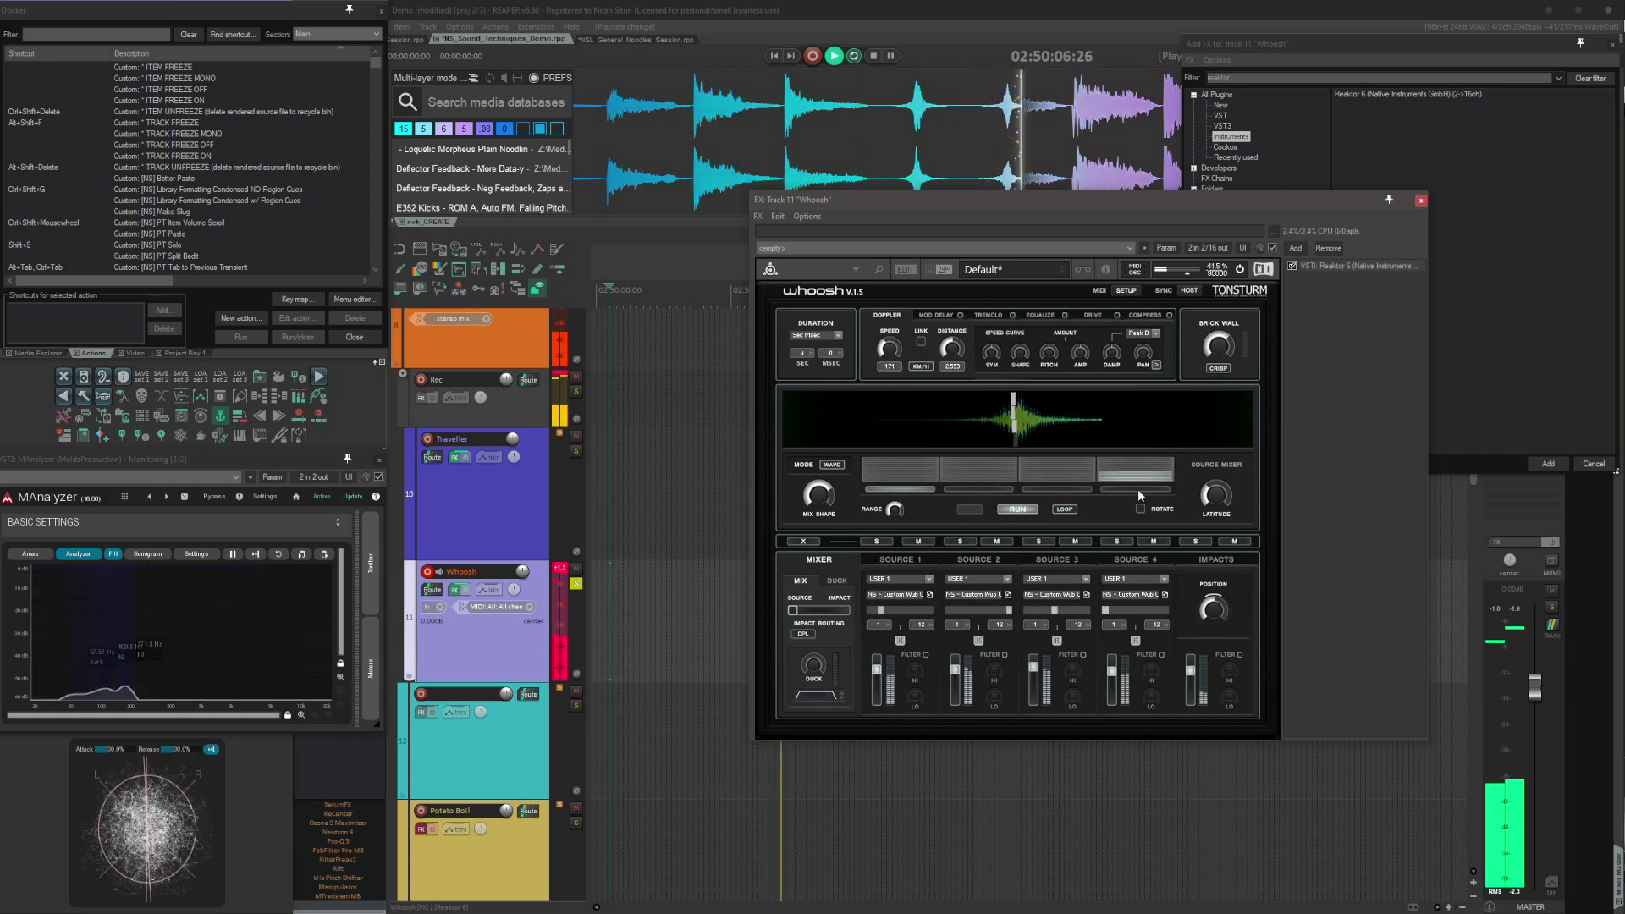
key(space)
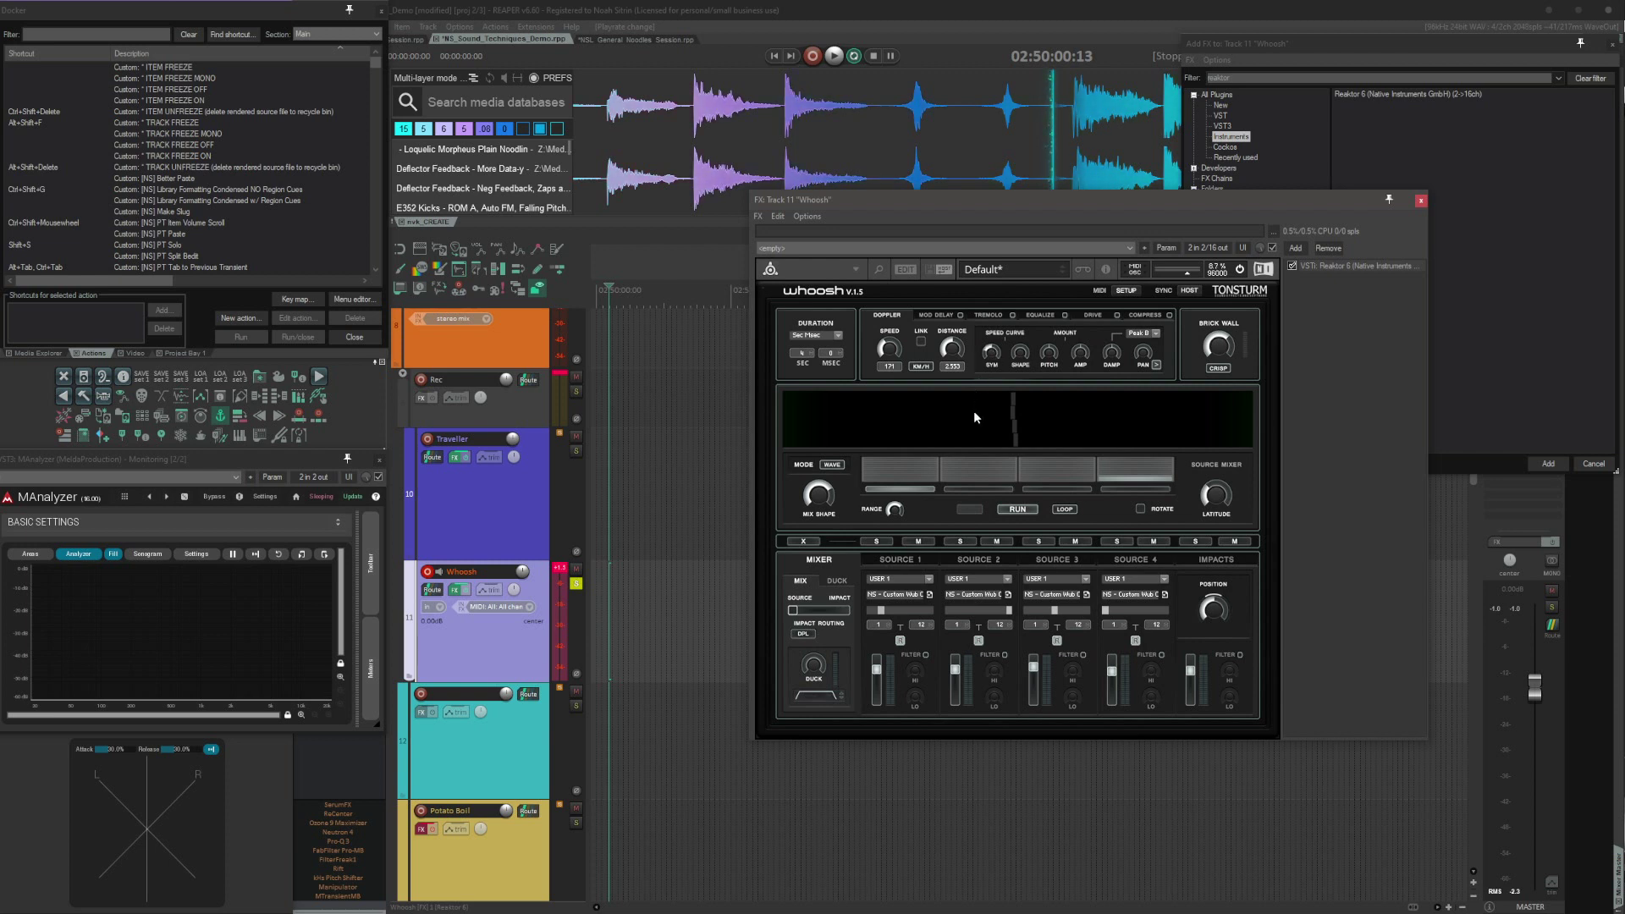
click(977, 493)
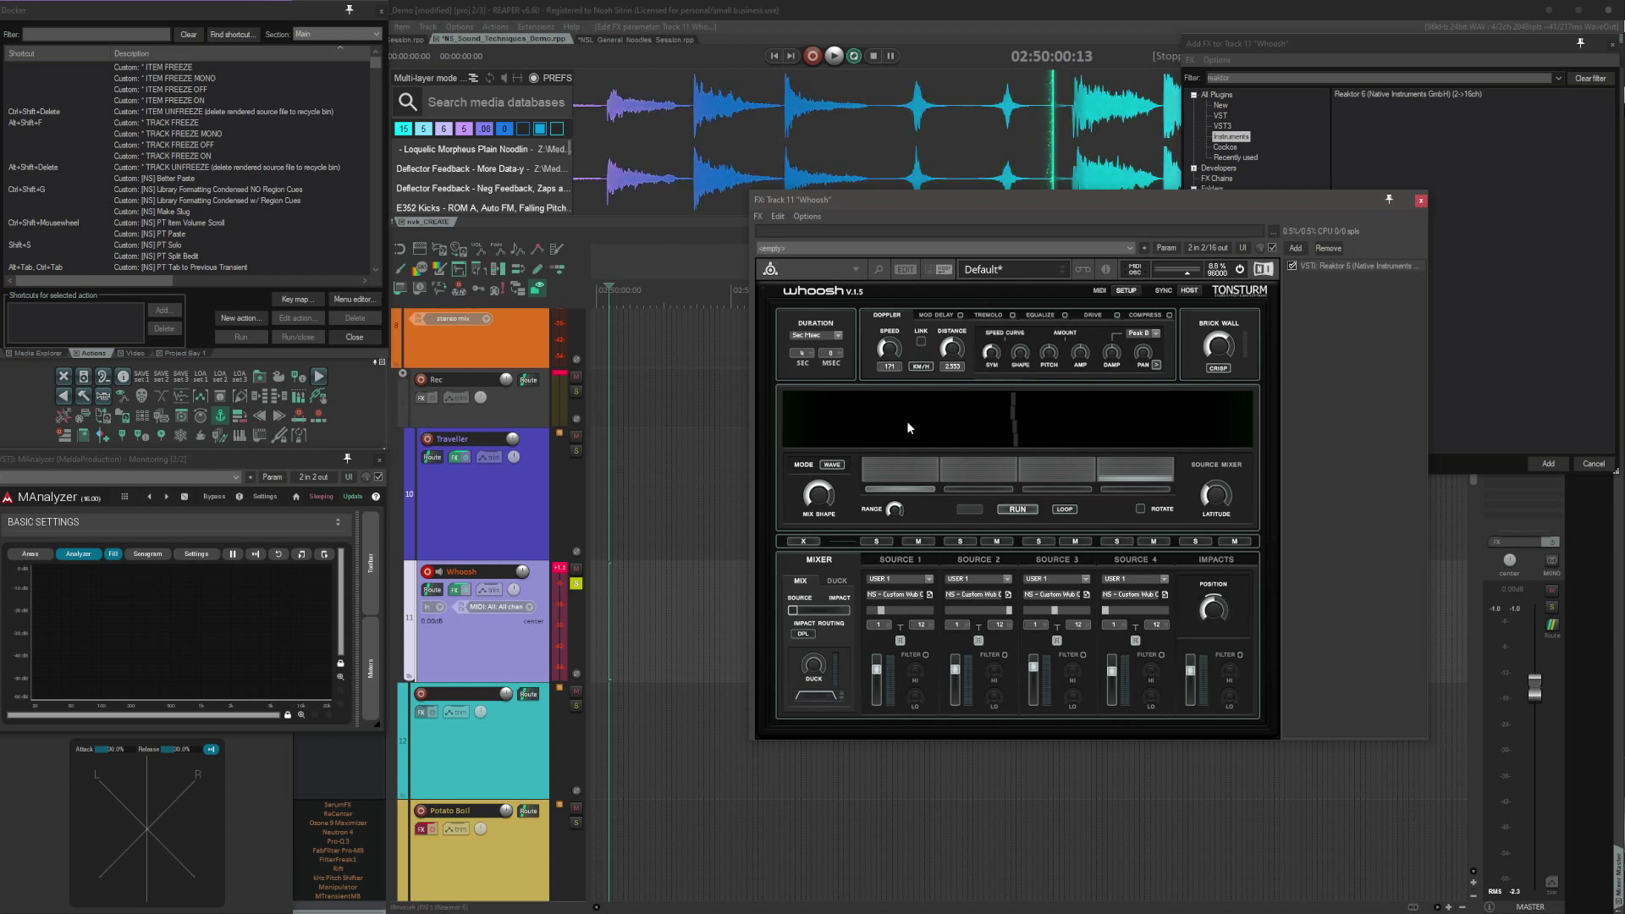
key(space)
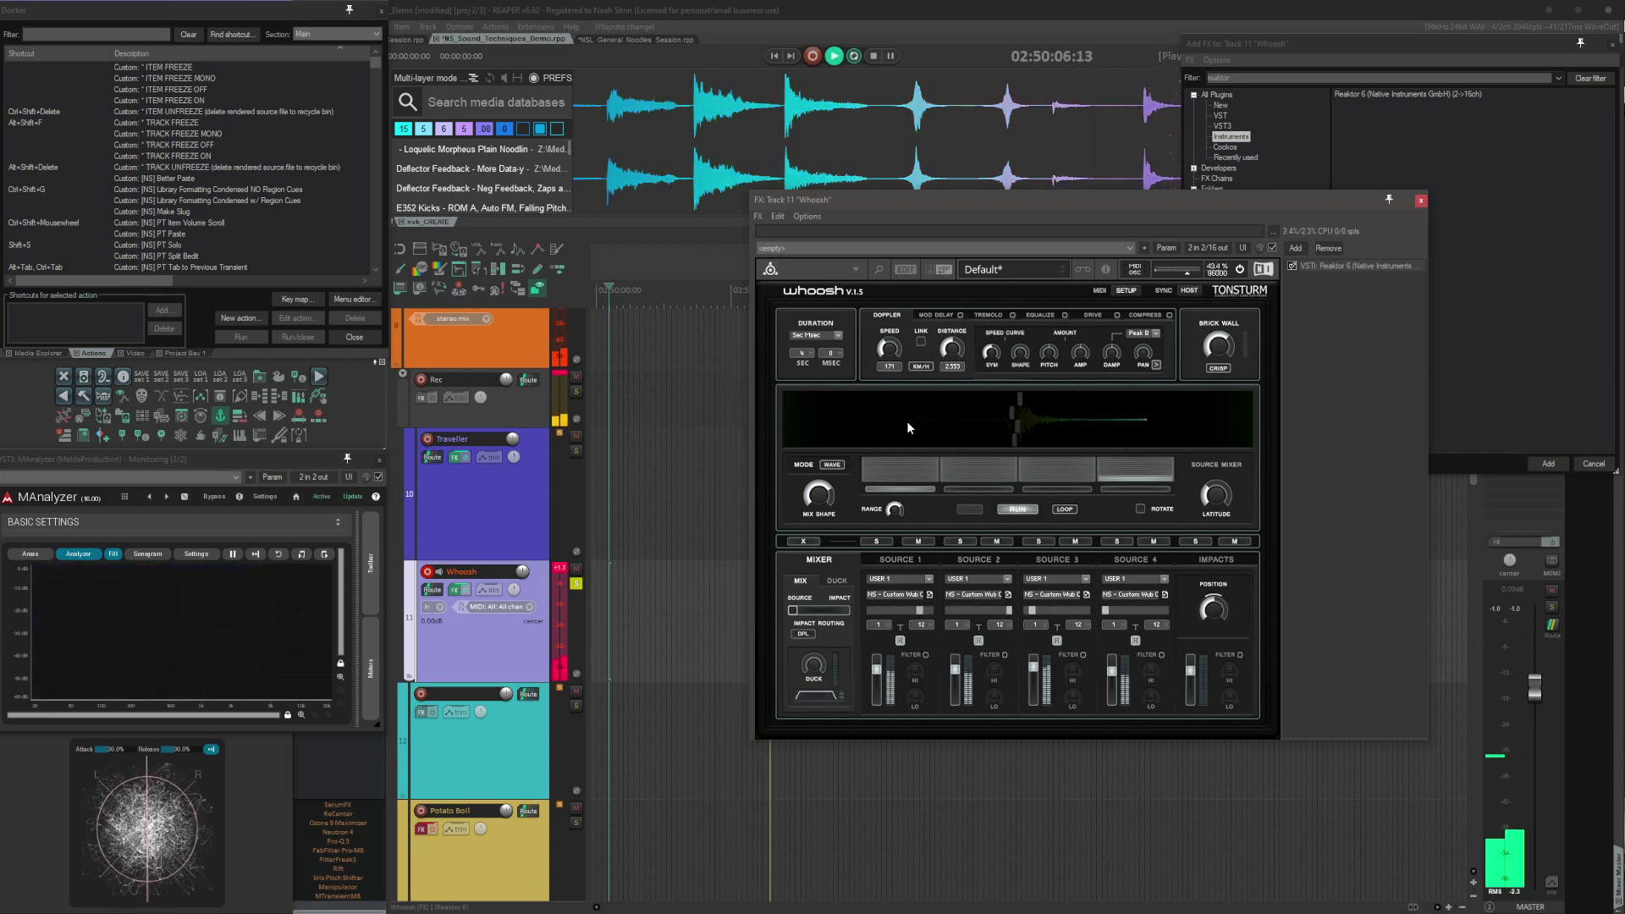
key(space)
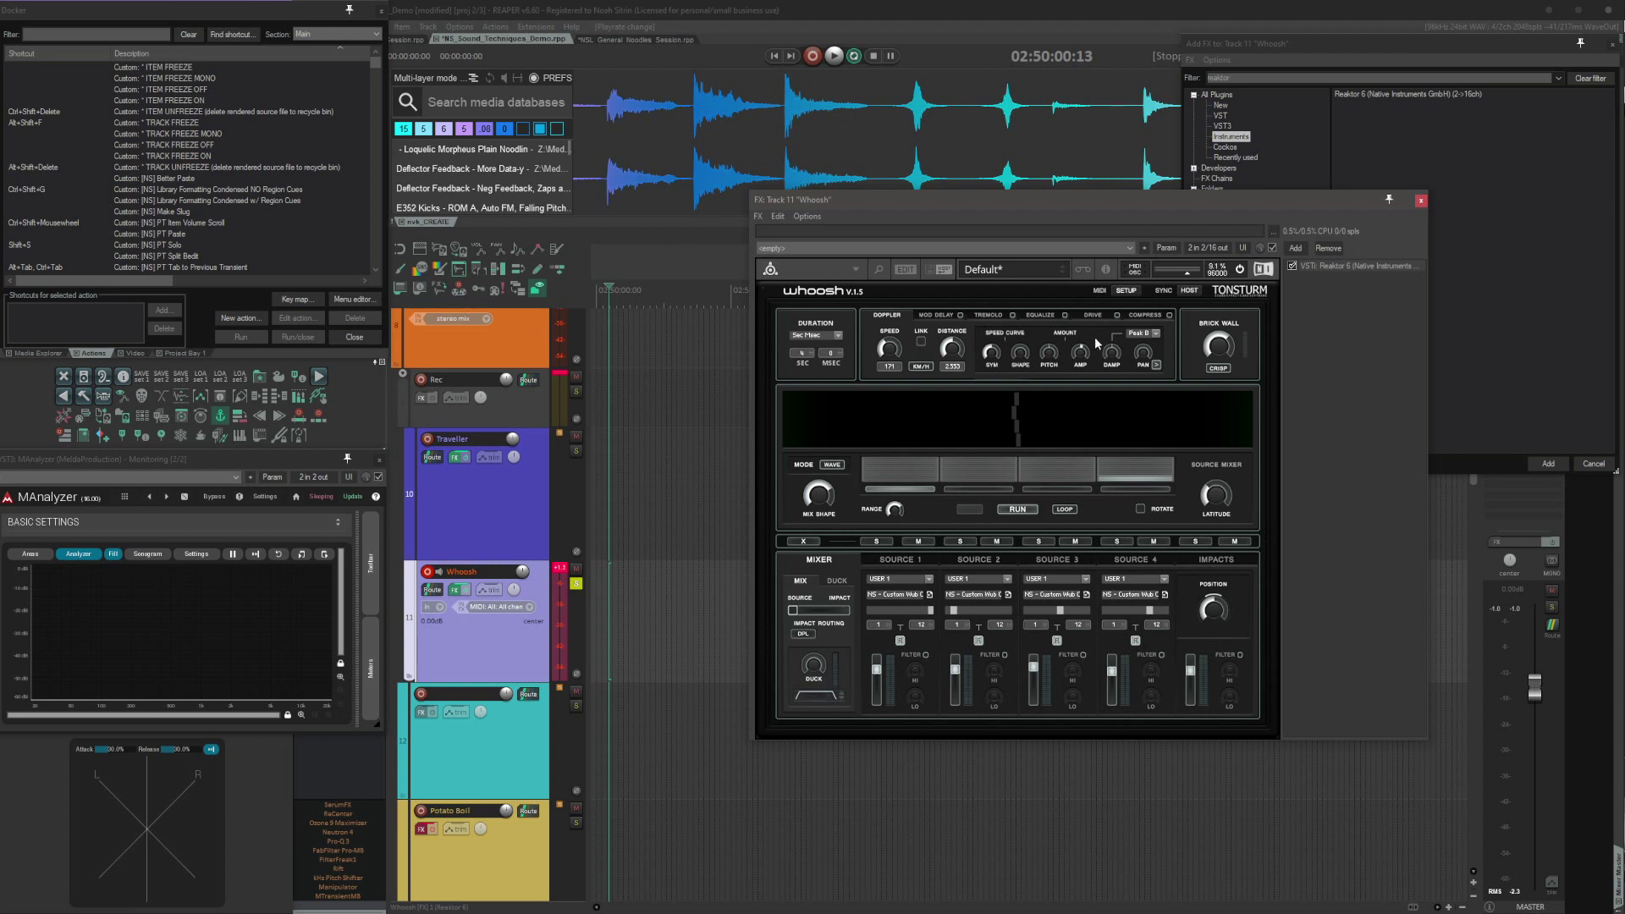
Adjust the Doppler pitch amount and enable the Drive effect.
drag(1052, 355, 1064, 363)
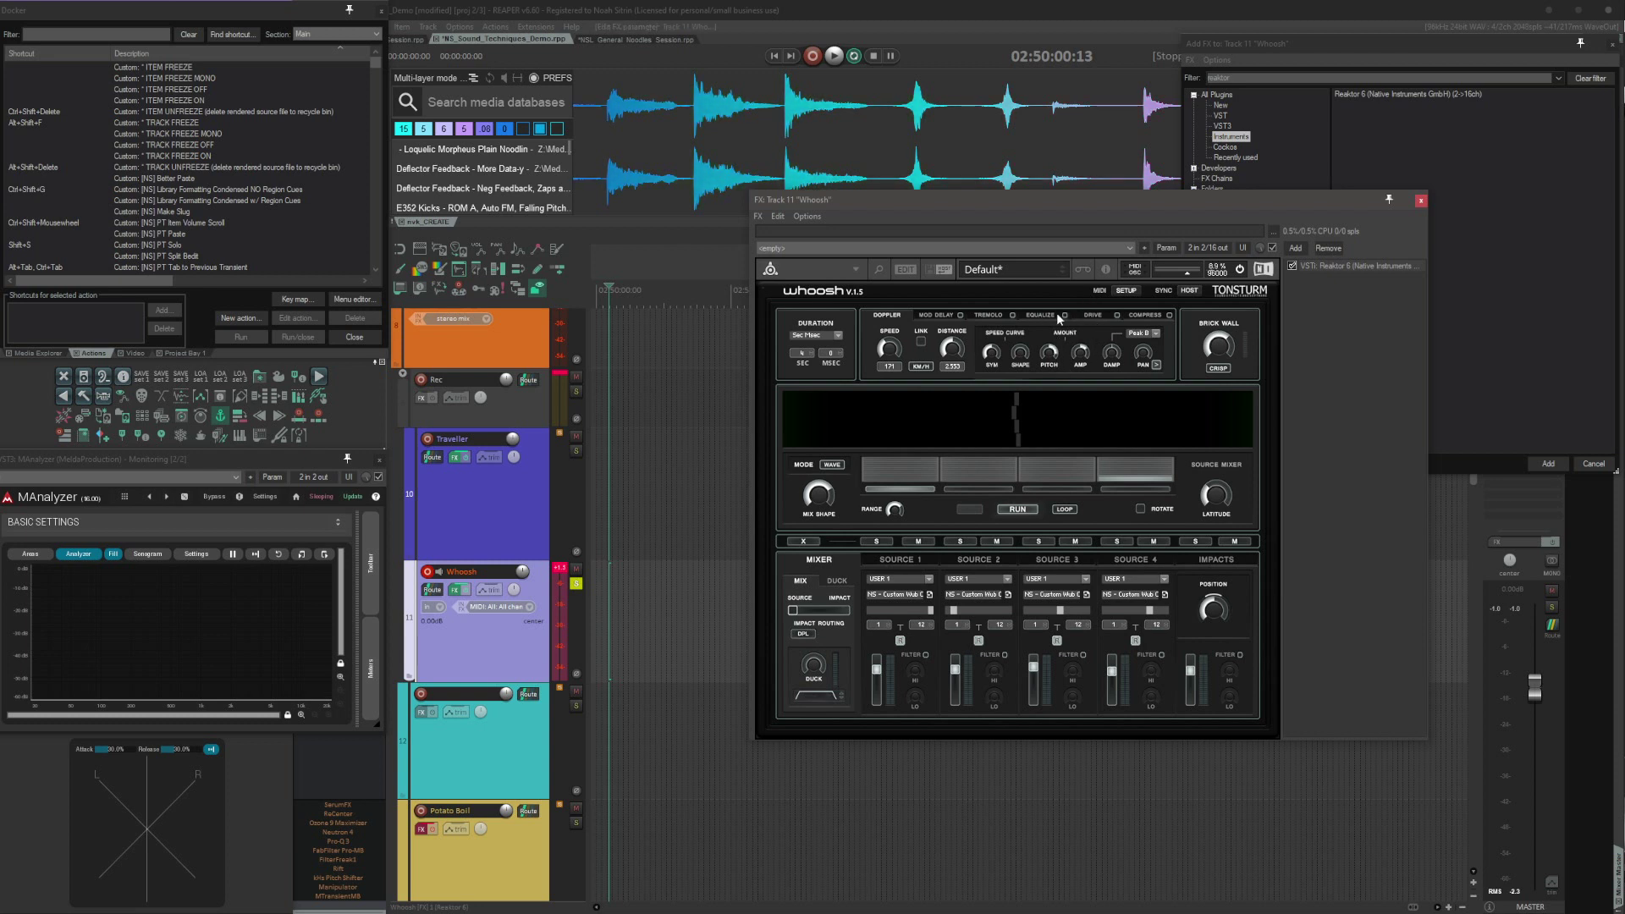
click(1093, 314)
click(1116, 315)
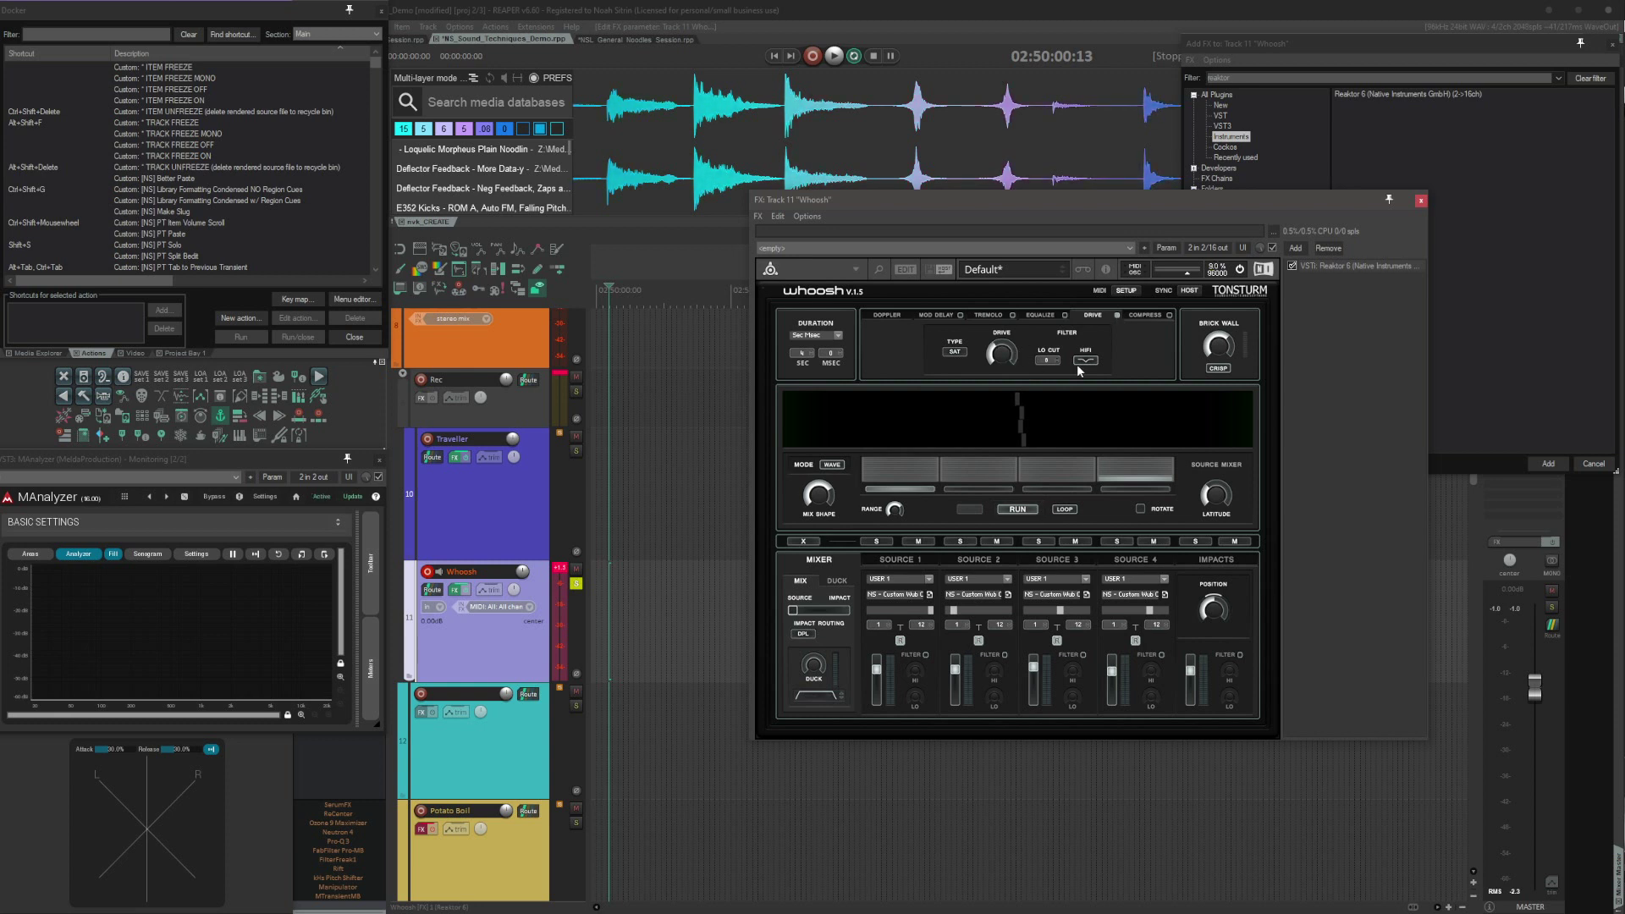
Enable the Compress effect, raise its ratio, and return to the Doppler settings.
click(1168, 318)
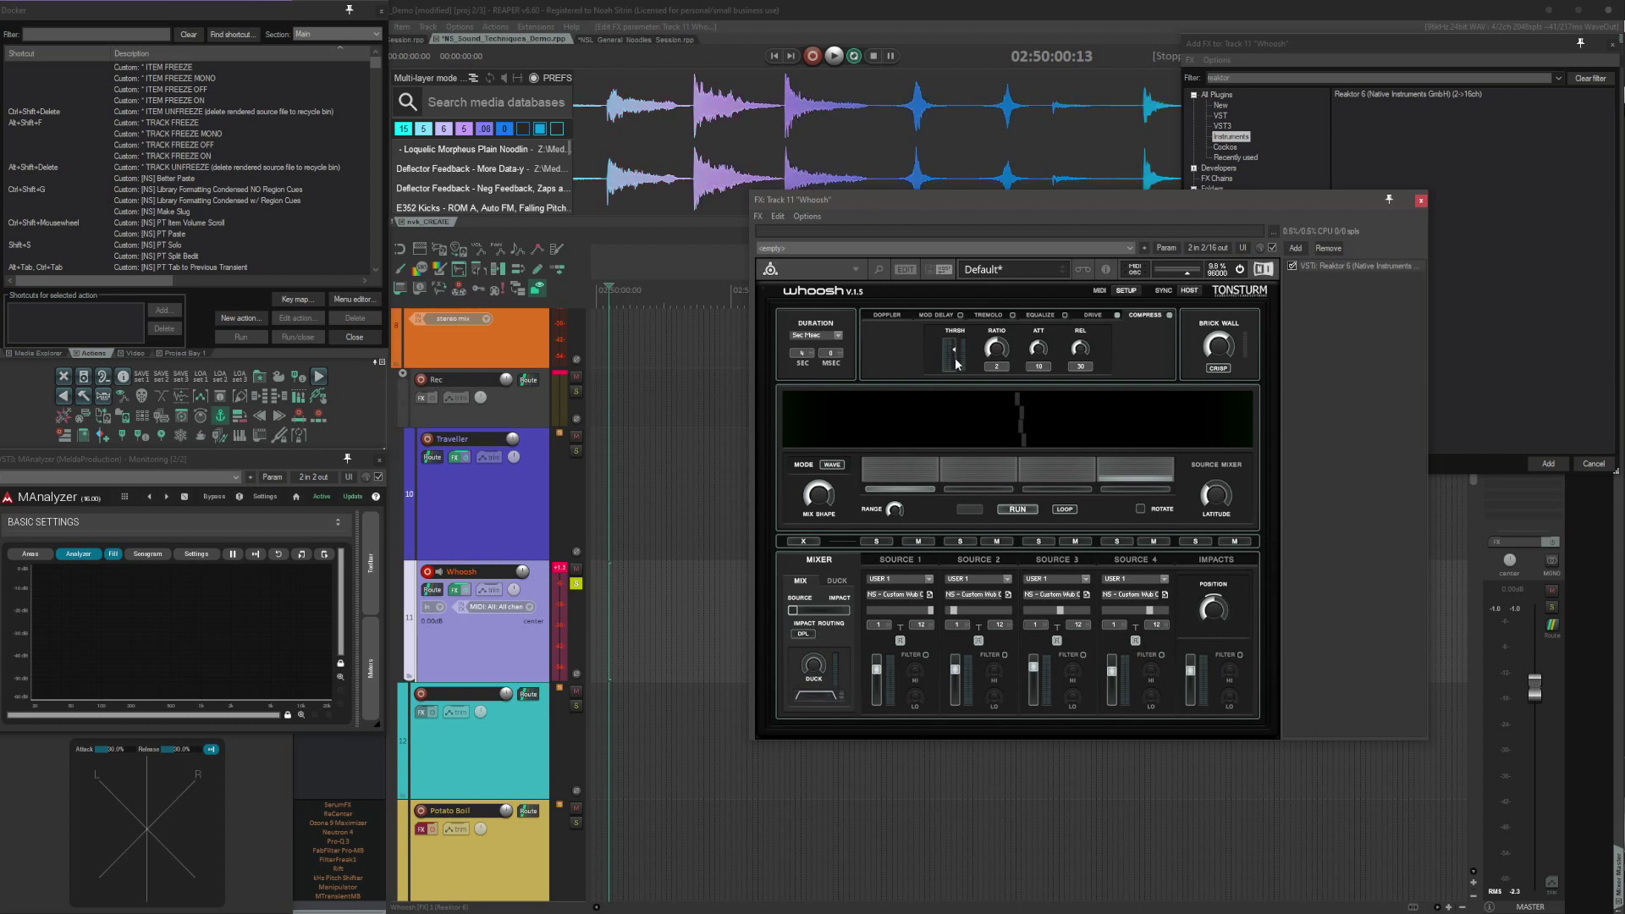
scroll(997, 348, up, 3)
scroll(1038, 347, up, 5)
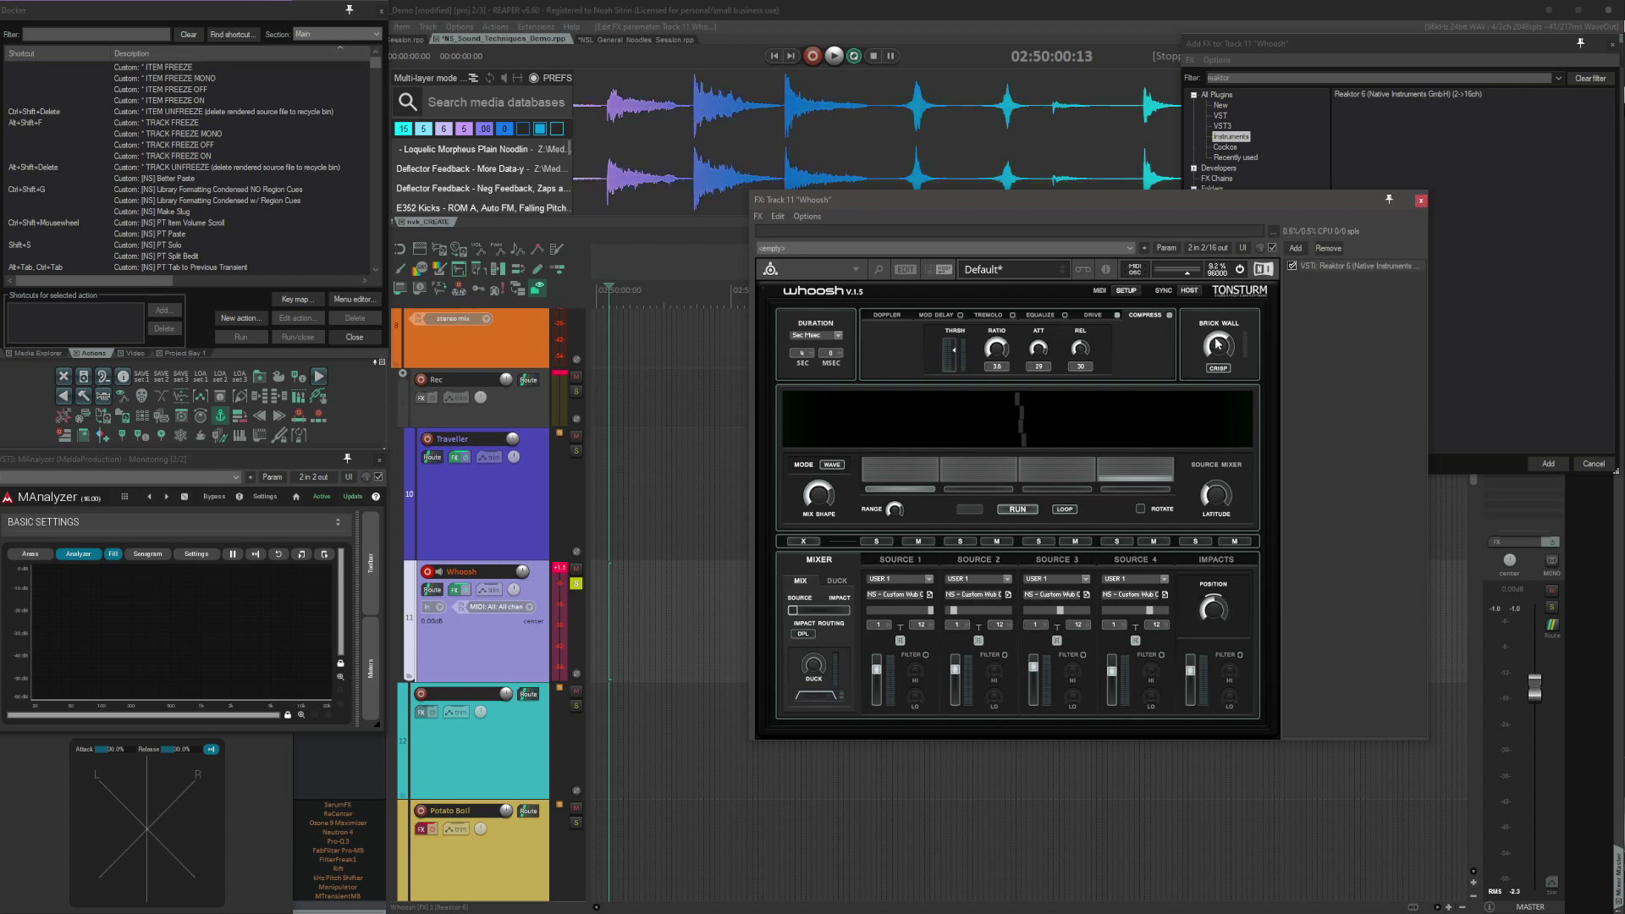
click(894, 316)
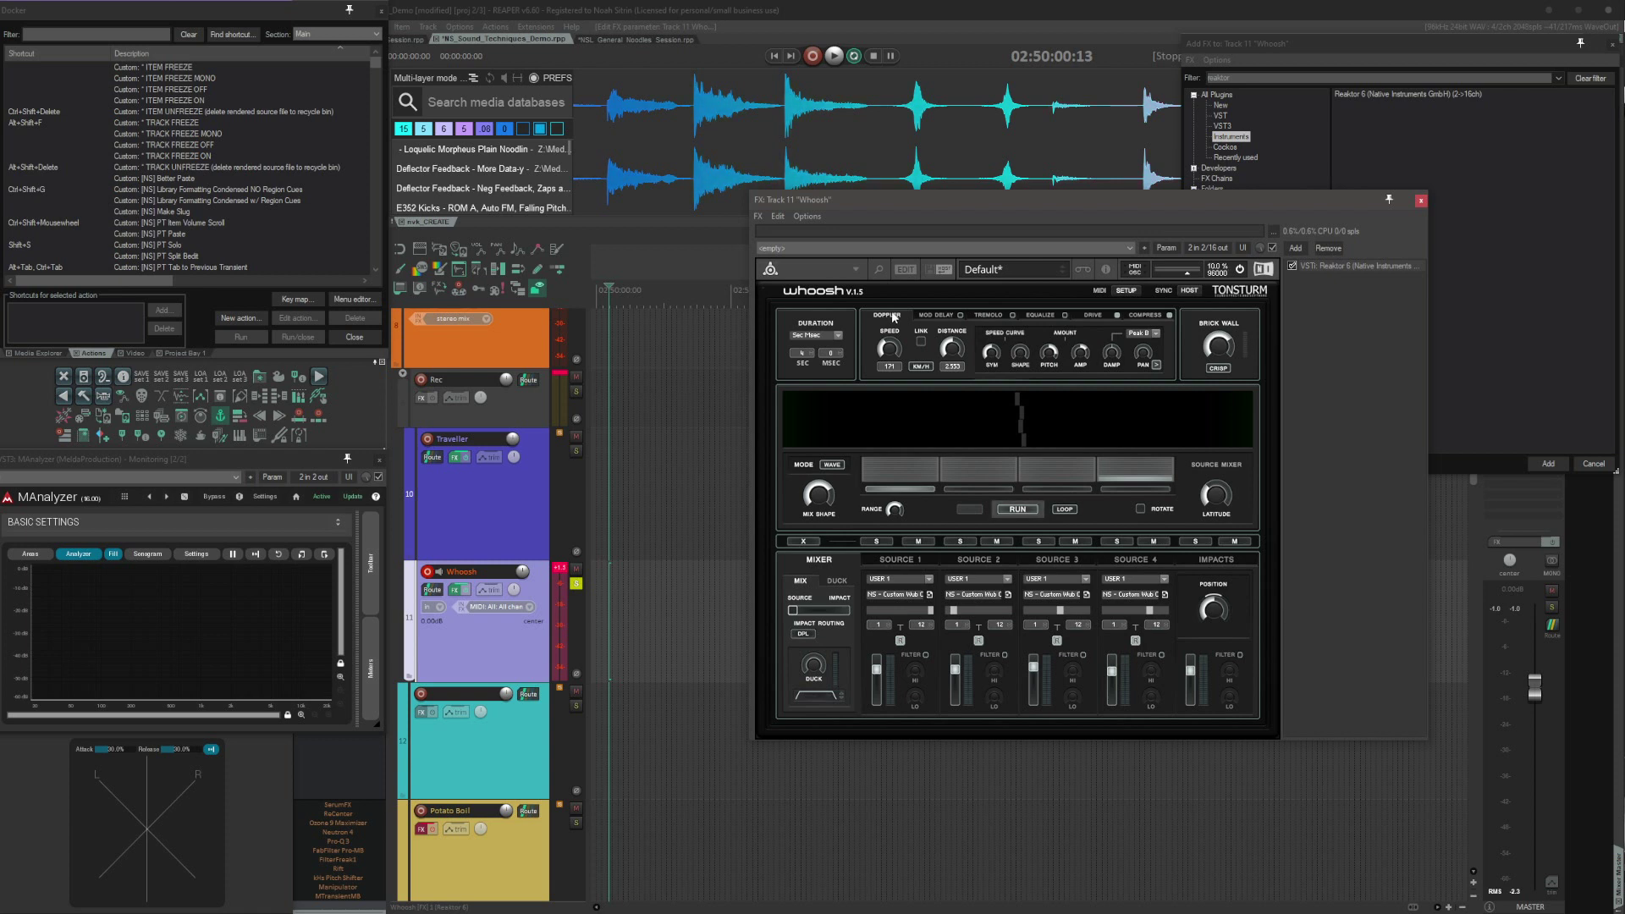
Audition the whoosh with Drive and Compress enabled, stop playback, and enable Rotate in the source mixer.
key(space)
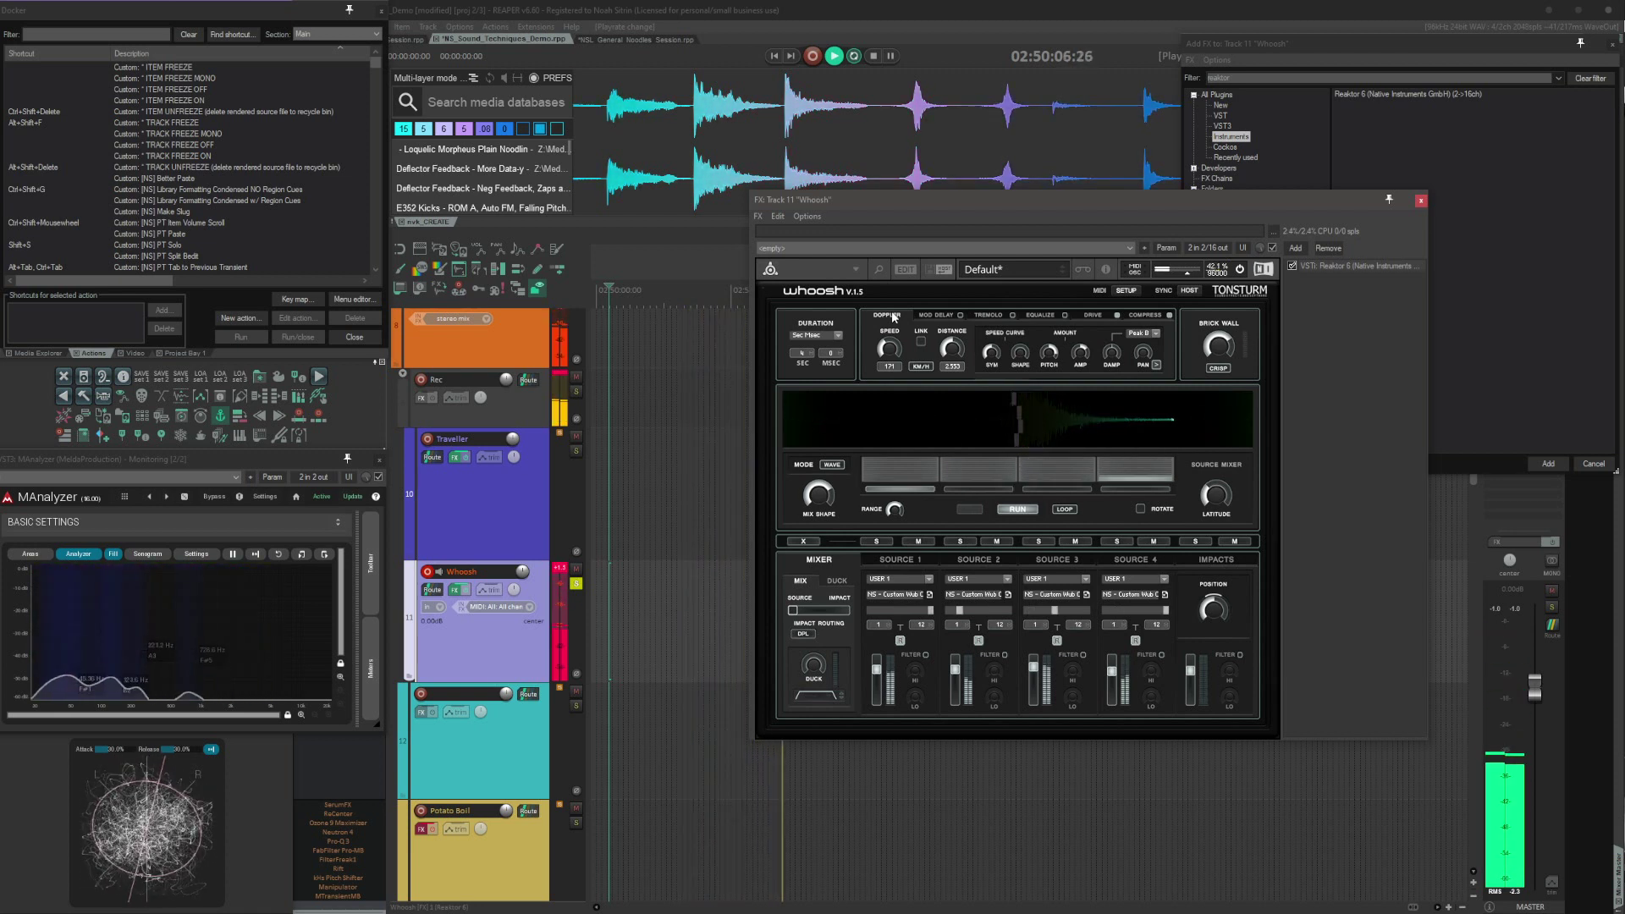
key(space)
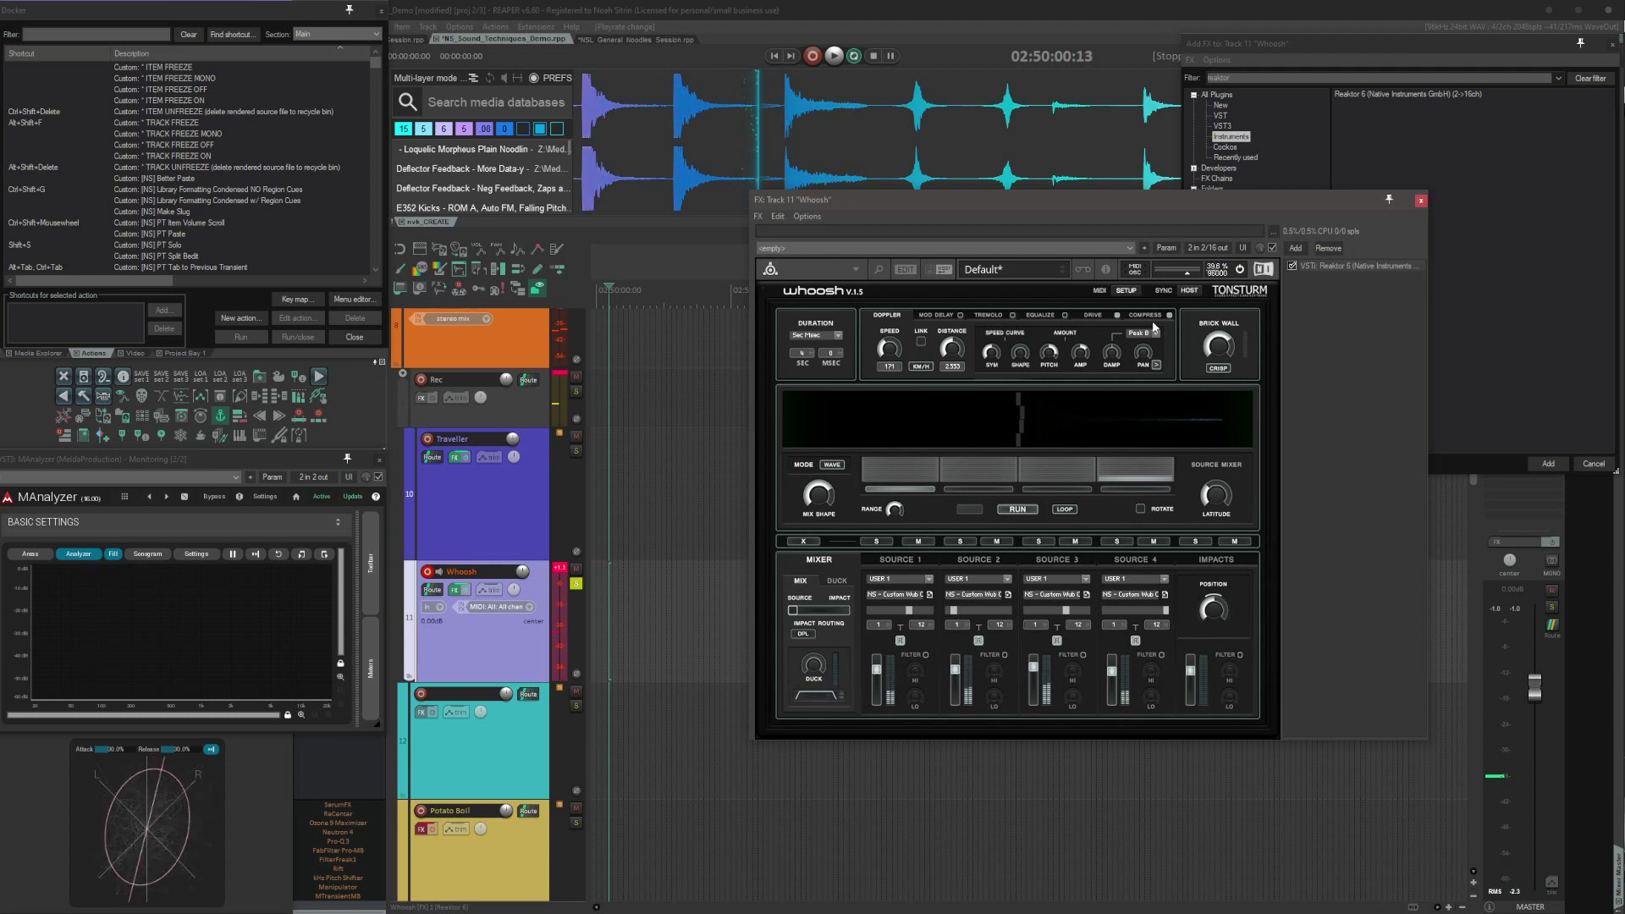
click(1216, 353)
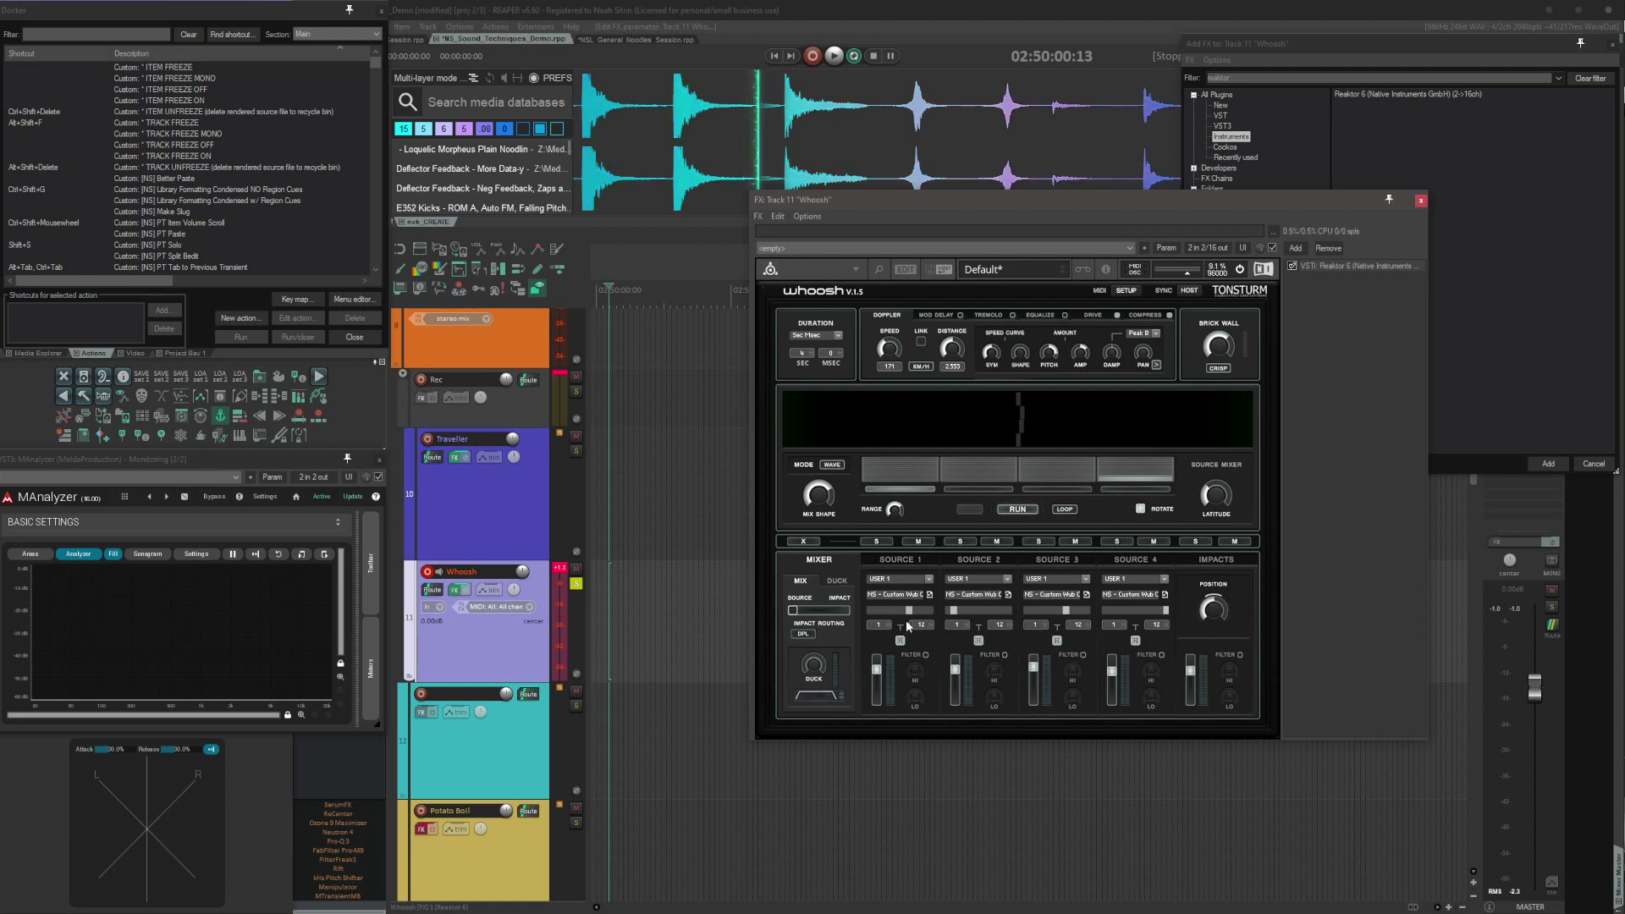
Switch the source mixer mode from Wave to Rand and play the project to audition the random mixing.
click(831, 466)
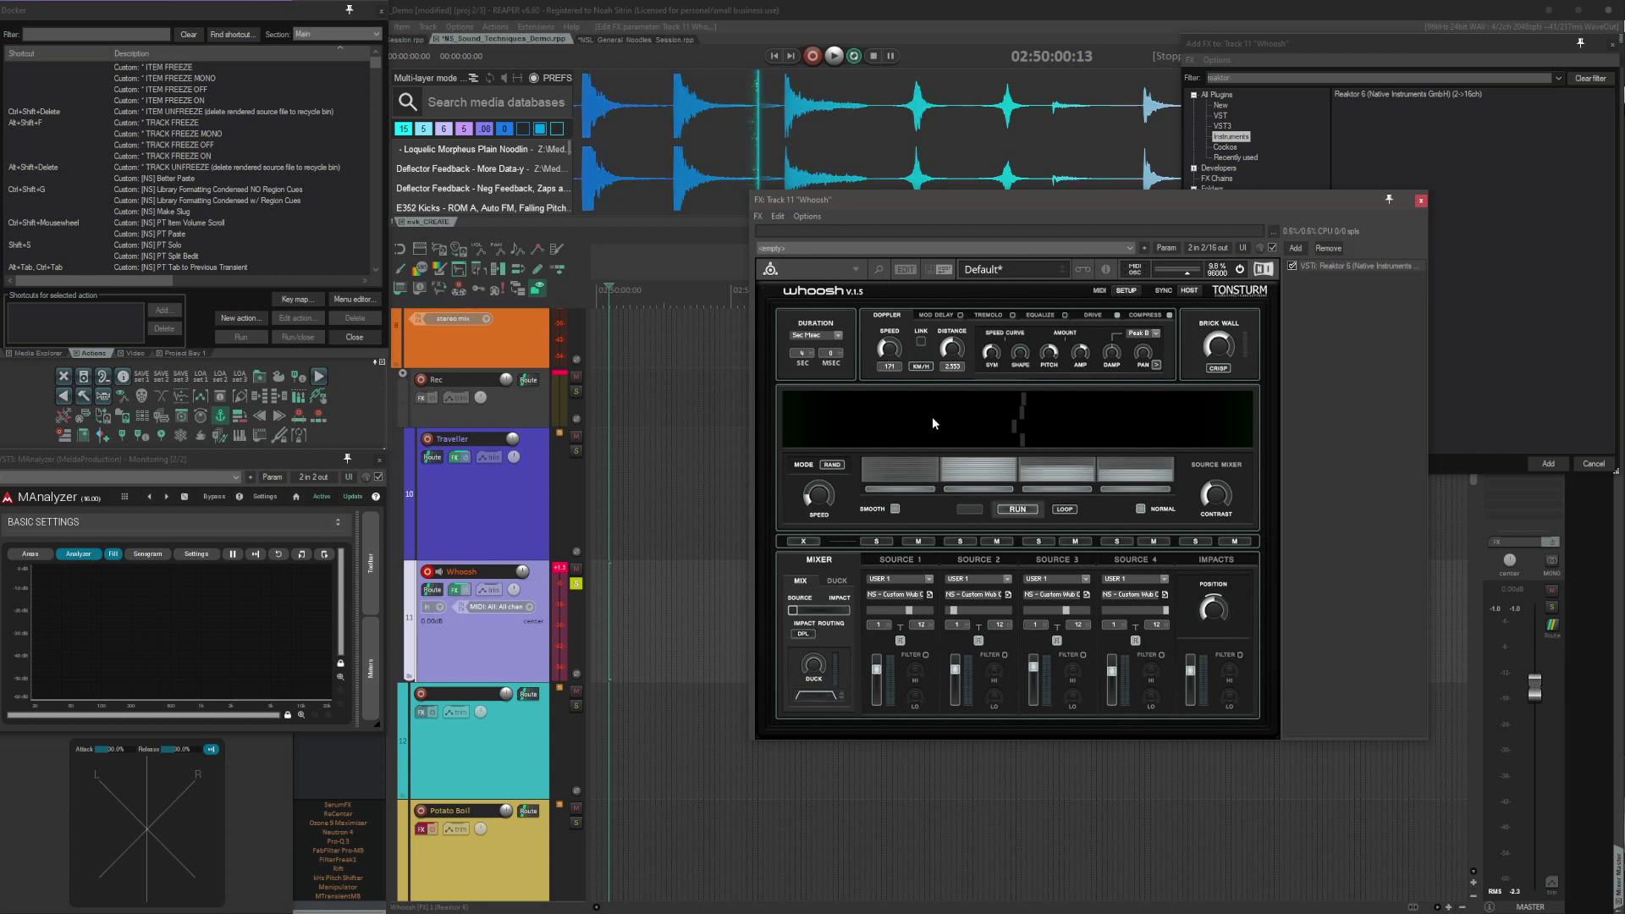
key(space)
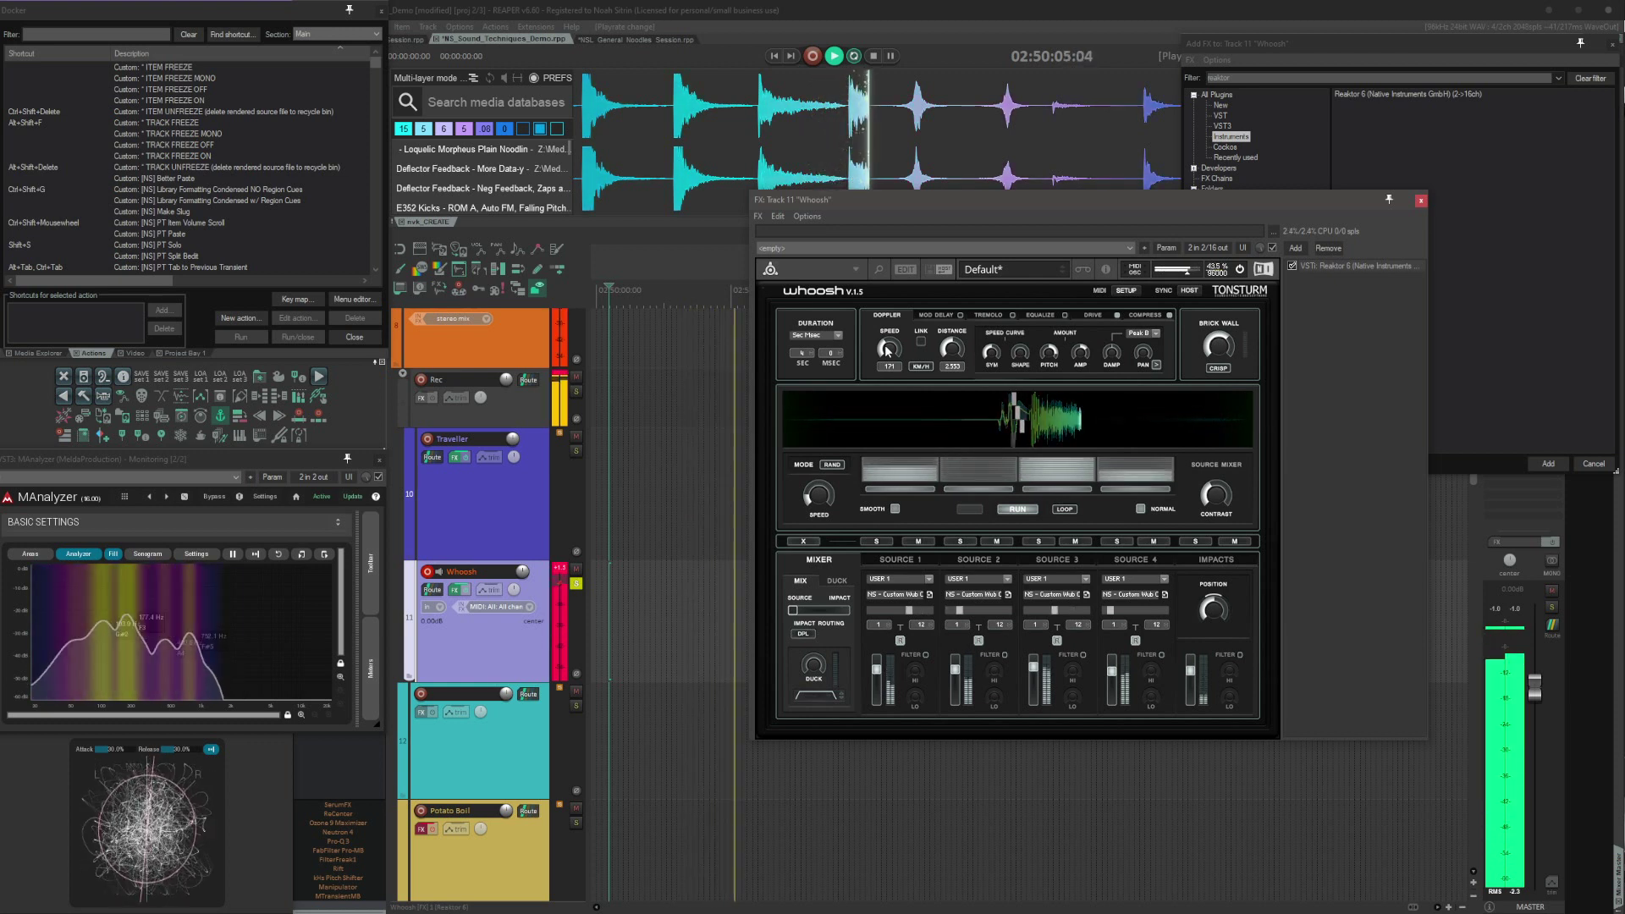
key(space)
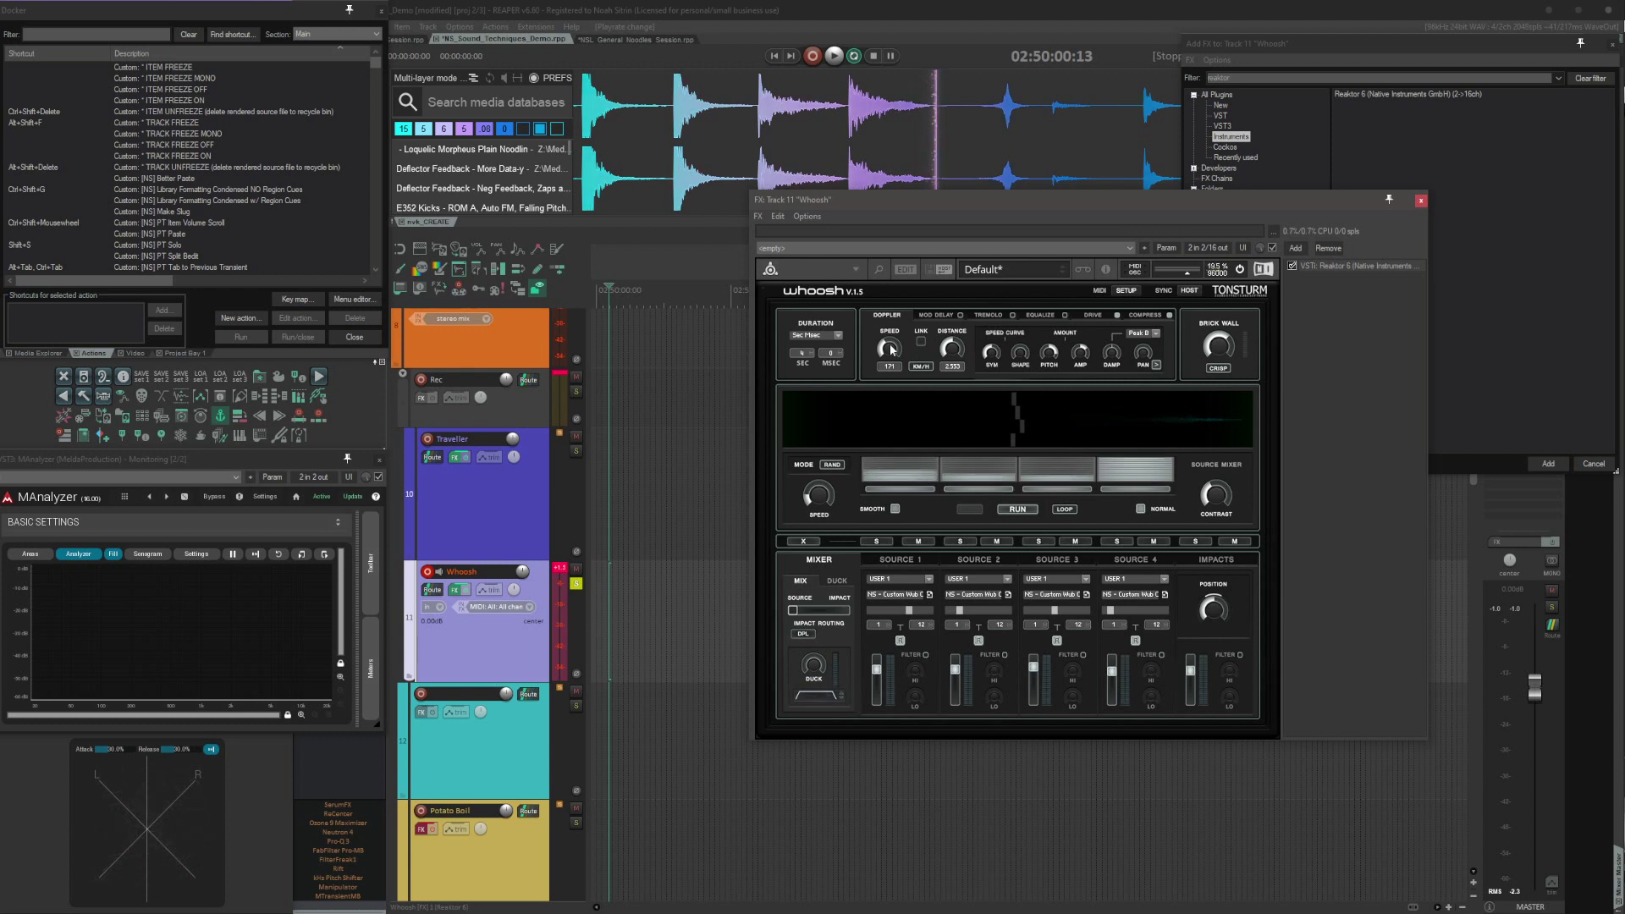
Audition the whoosh at a higher Doppler speed, reduce the speed well below its starting setting, and play it again.
drag(891, 350, 932, 268)
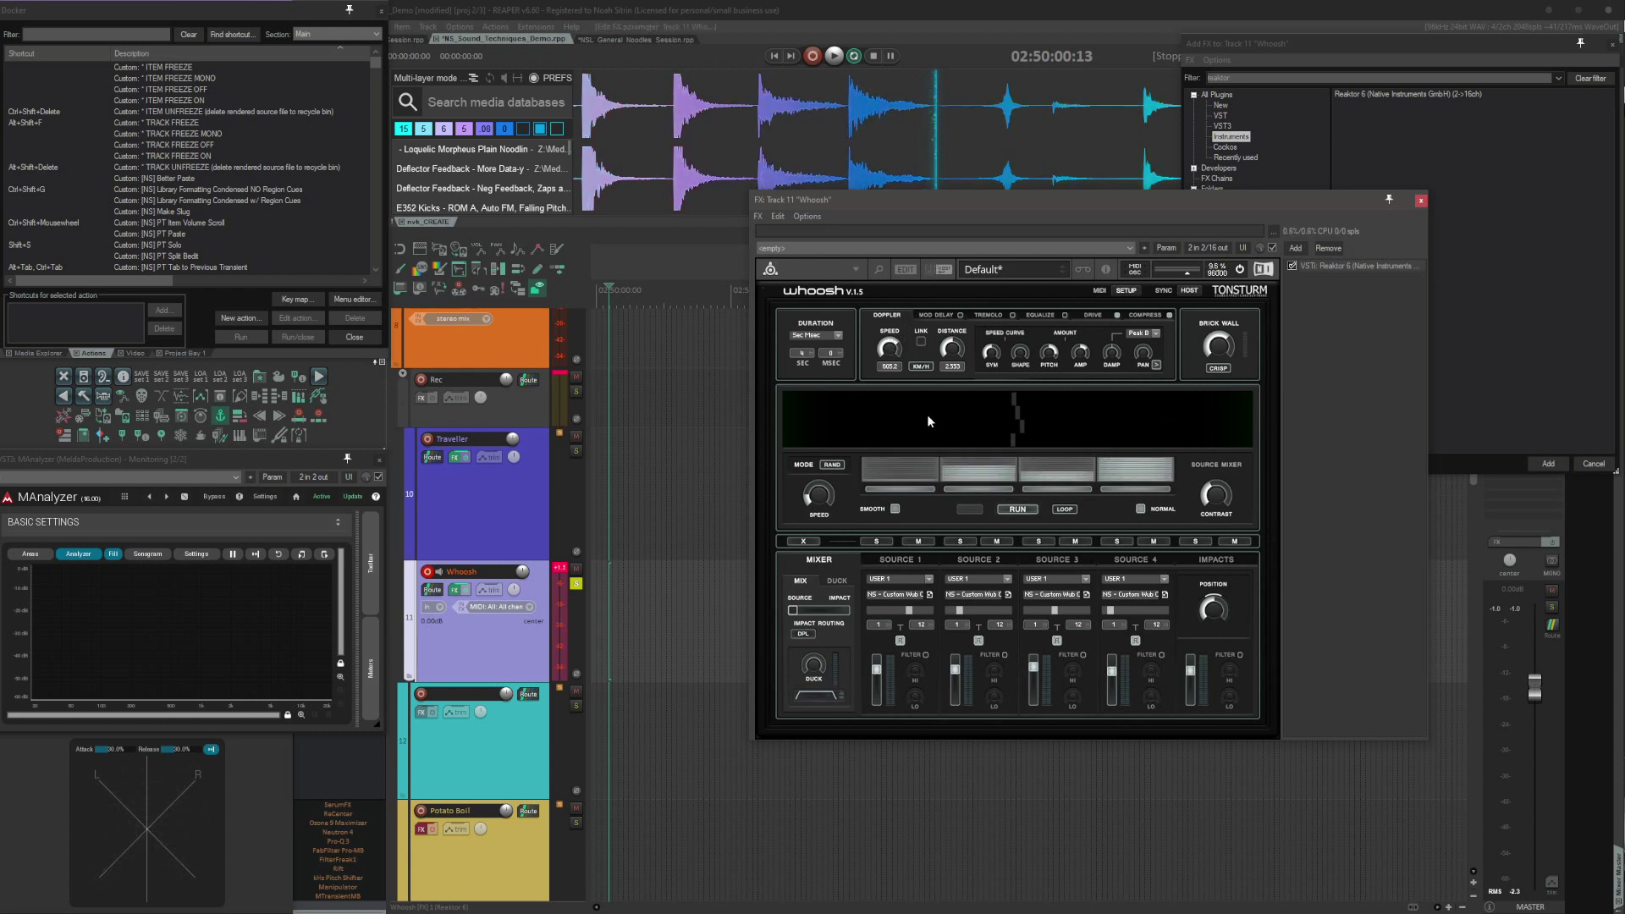
key(space)
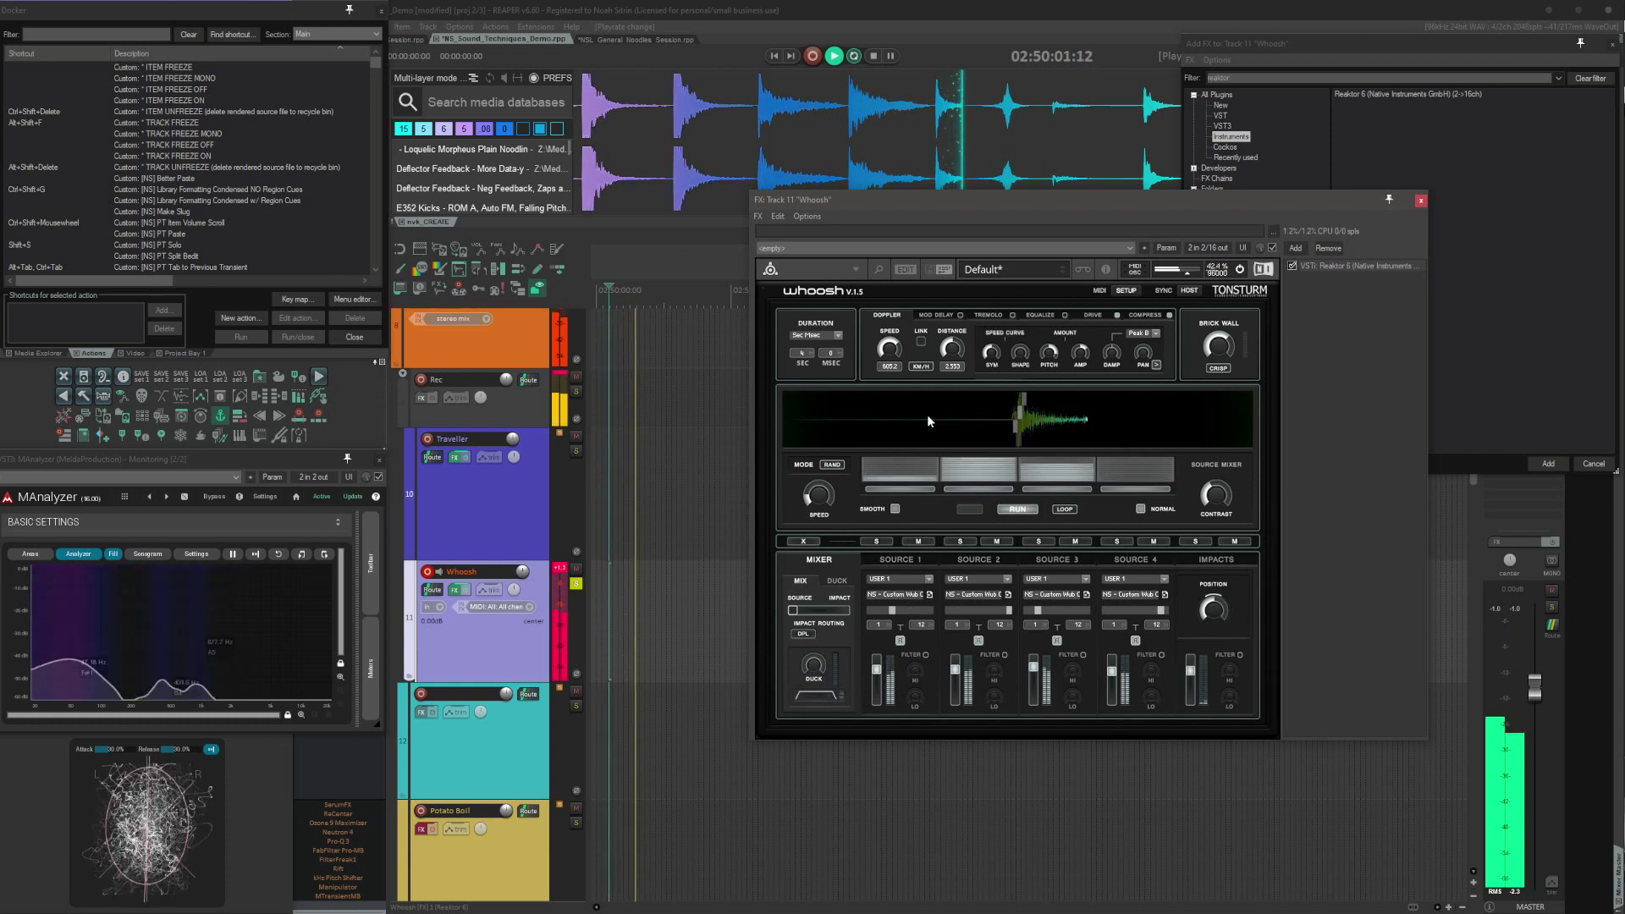
drag(888, 347, 875, 388)
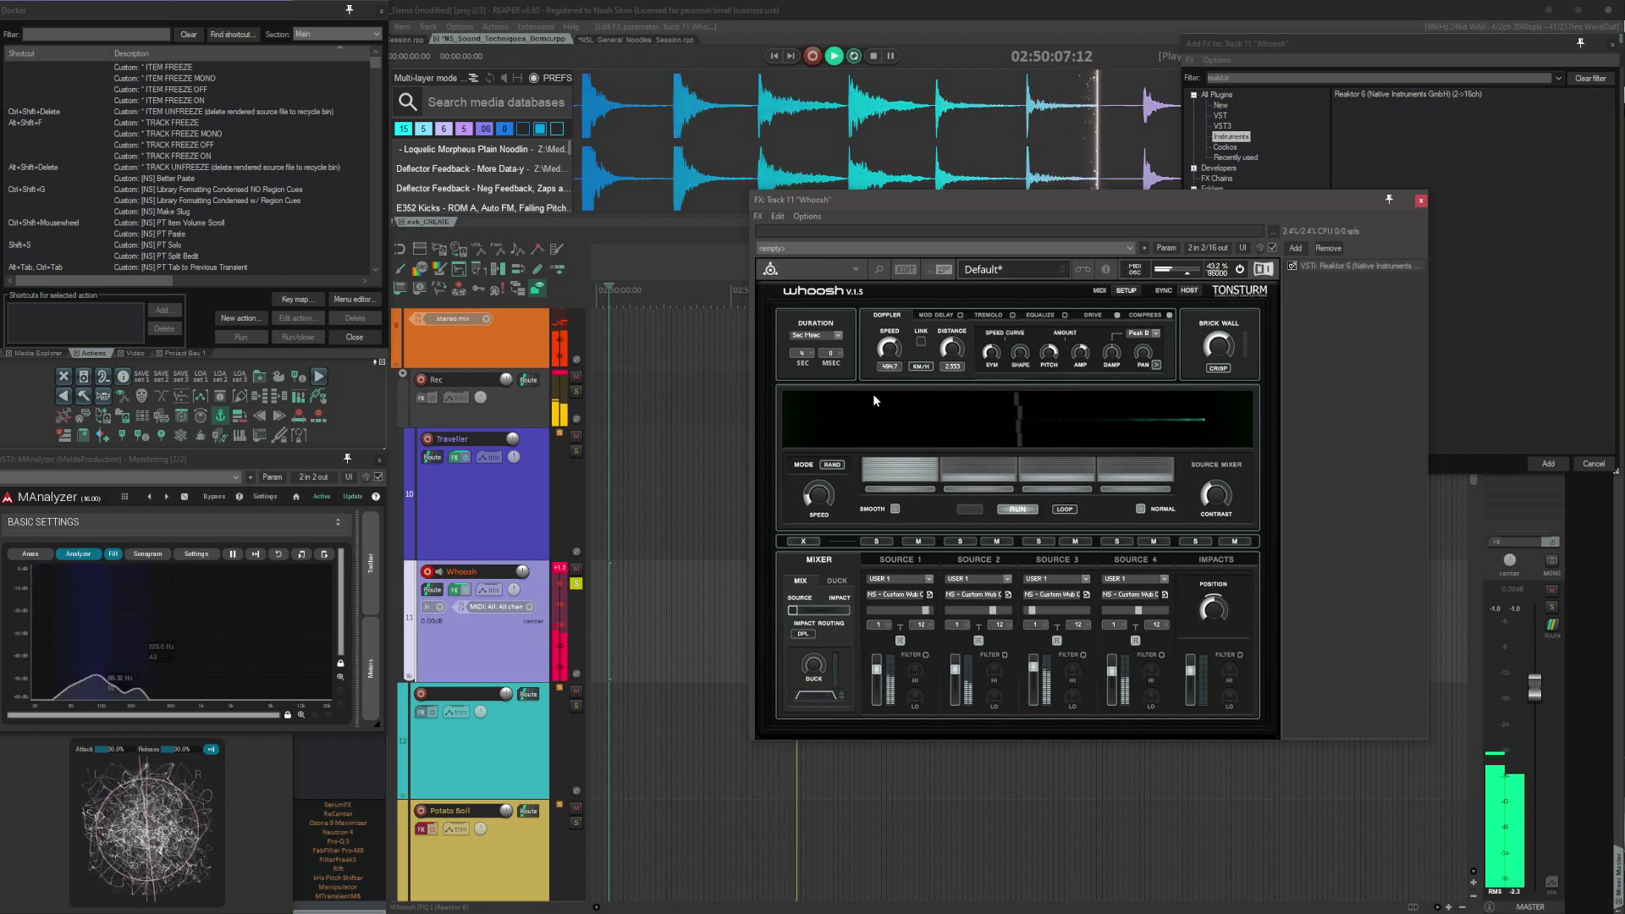
key(space)
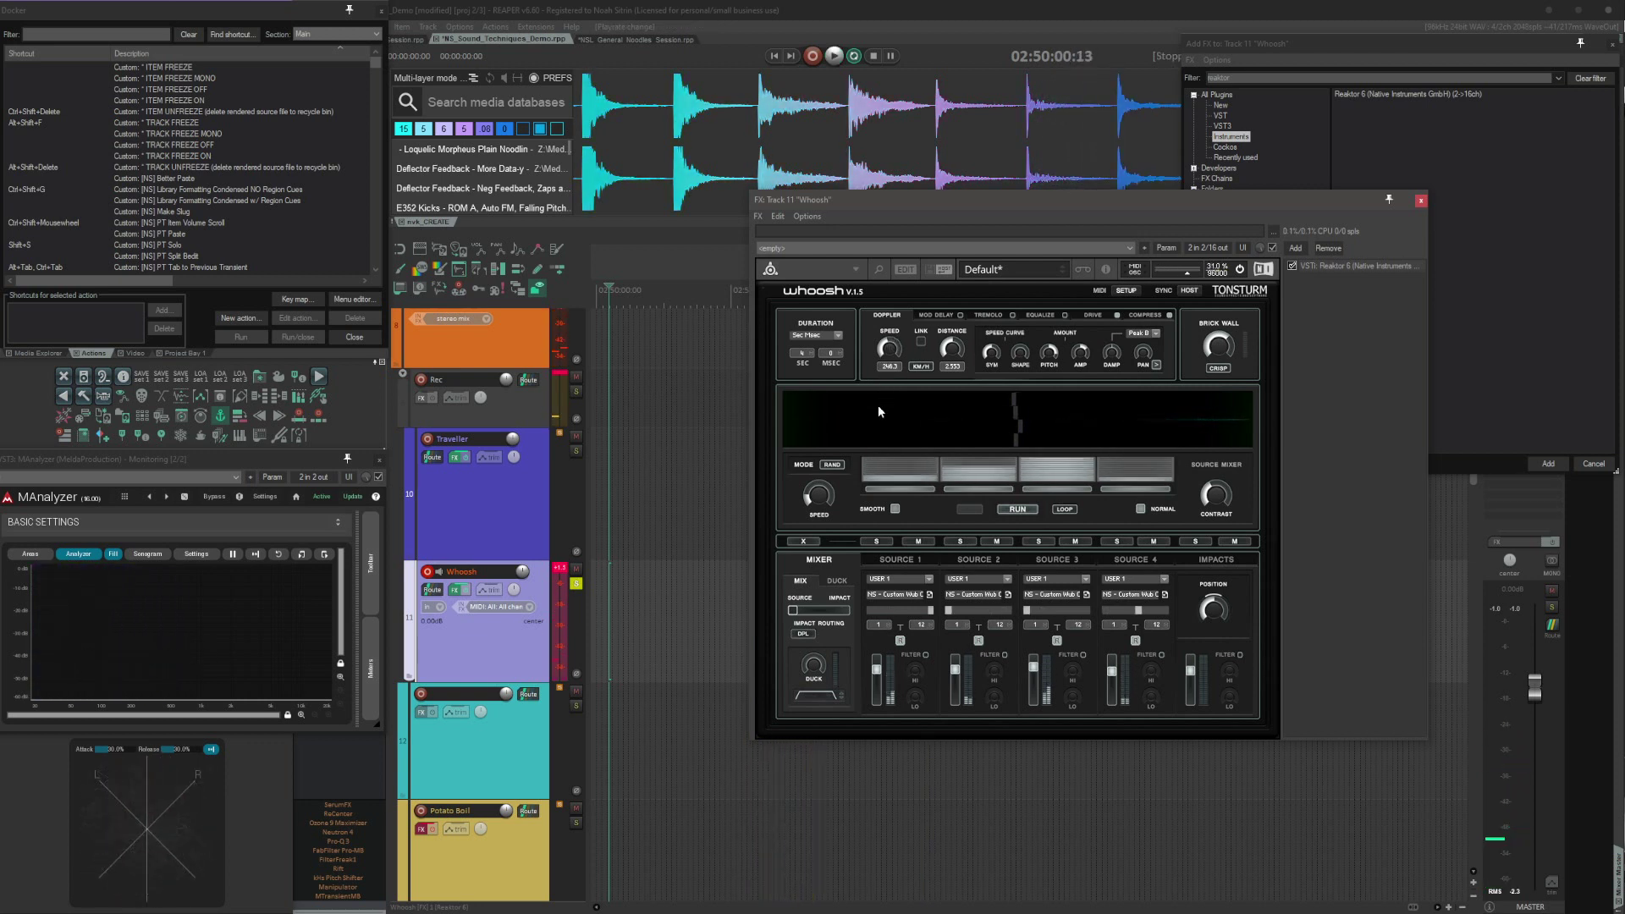
drag(877, 405, 851, 449)
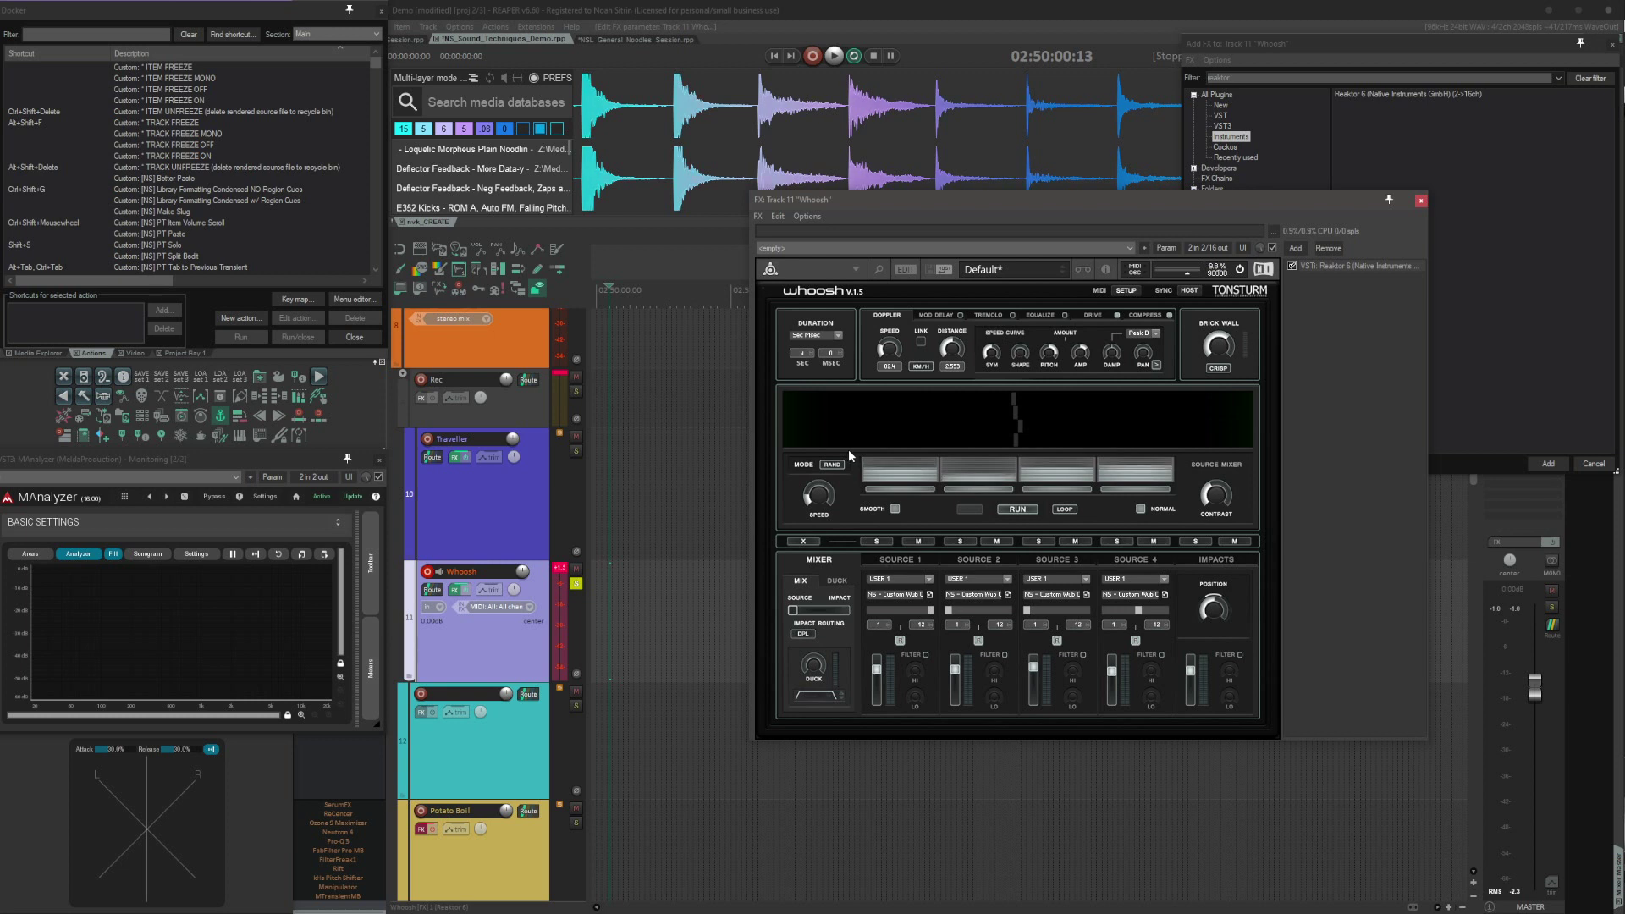
key(space)
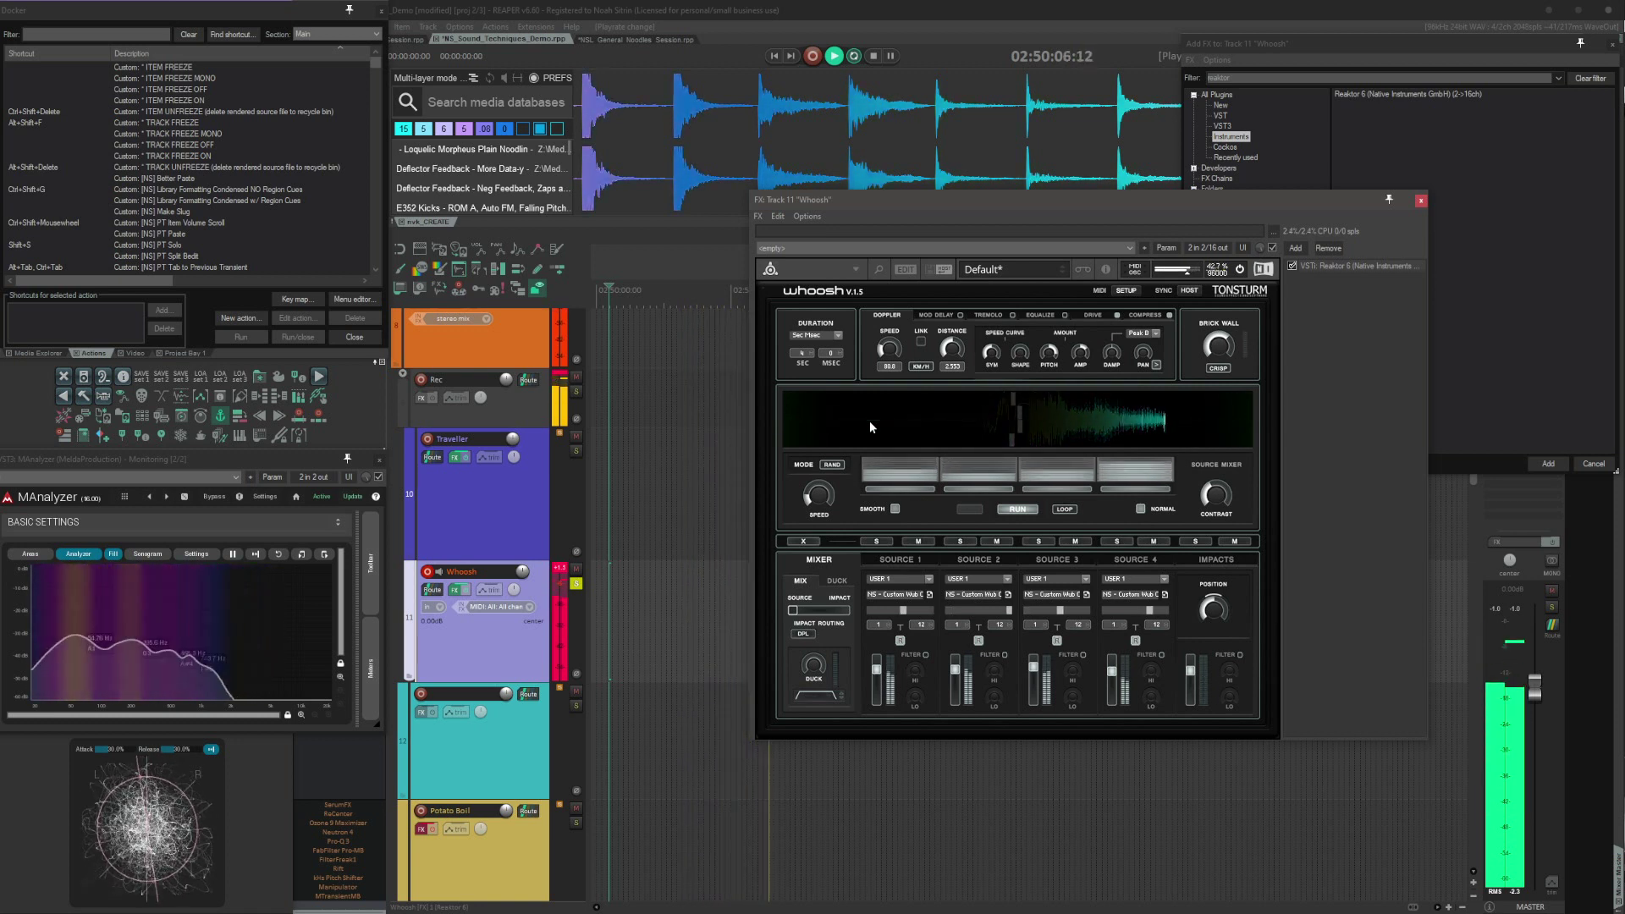
key(space)
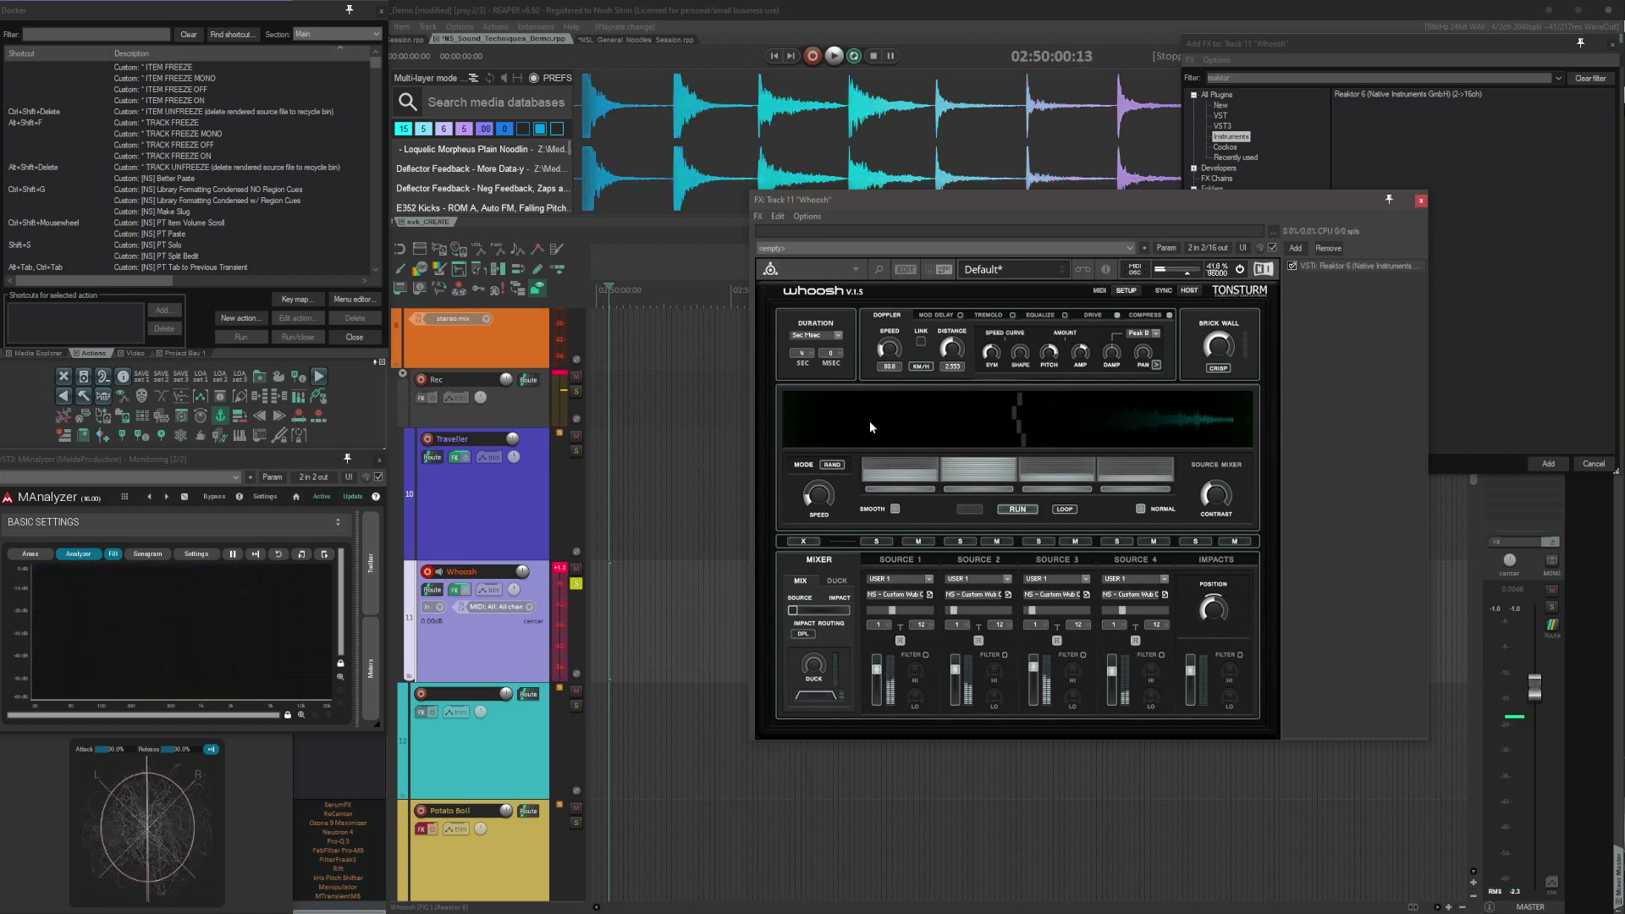